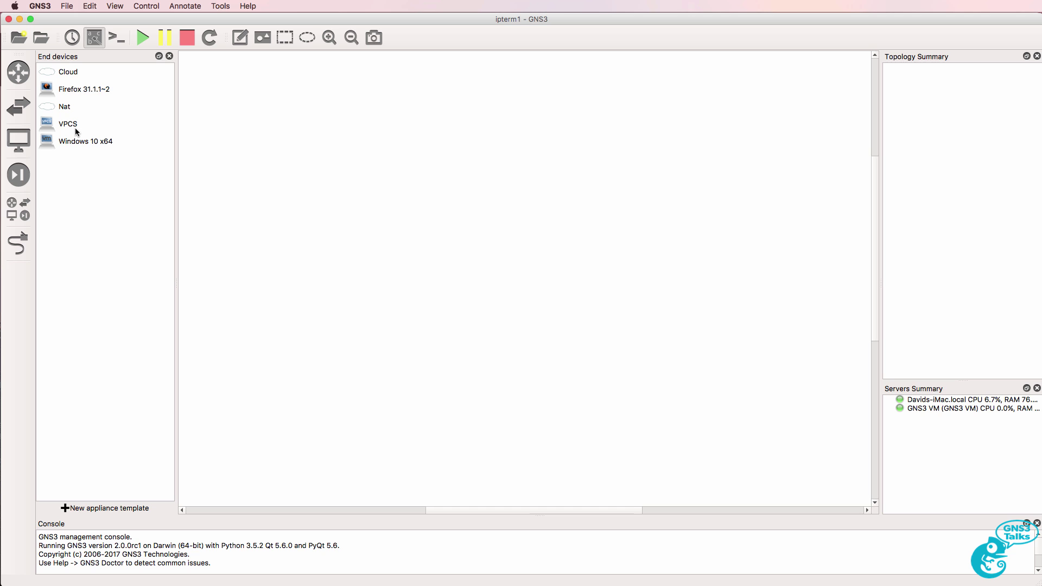
# Step: Review the Docker container templates in Preferences and close it without changes
pyautogui.click(73, 128)
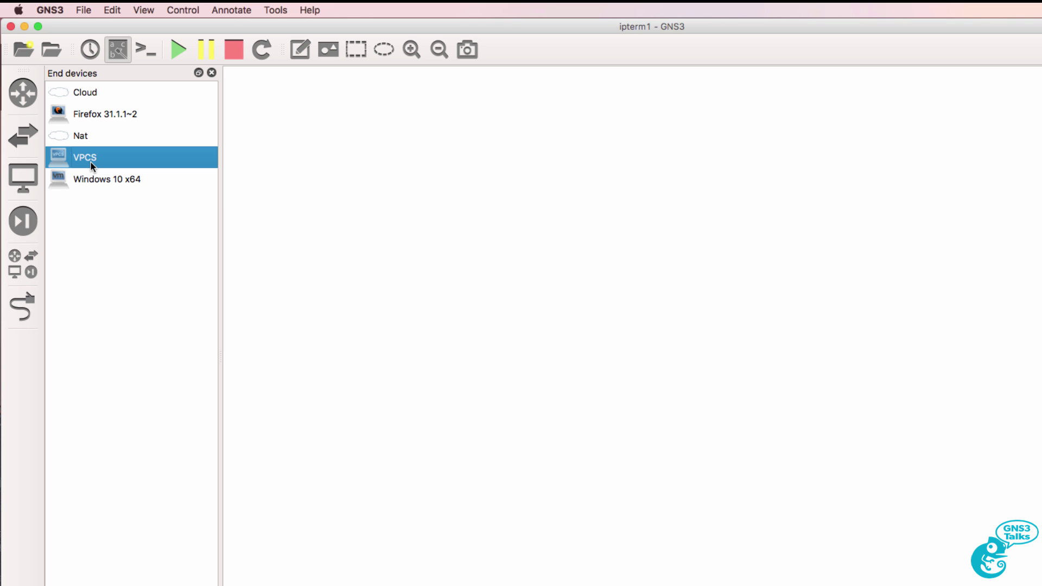
pyautogui.click(50, 10)
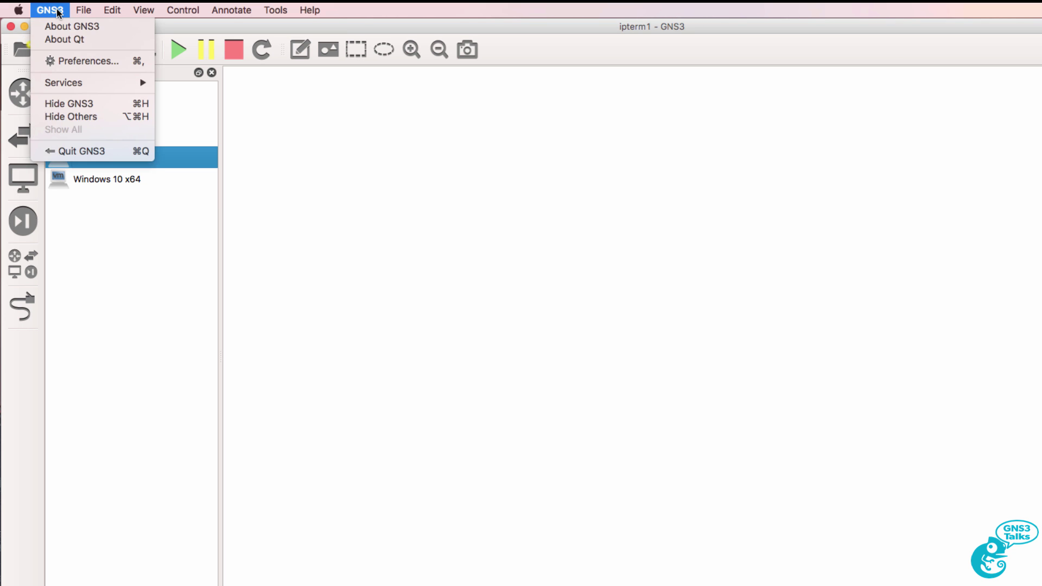
pyautogui.click(71, 64)
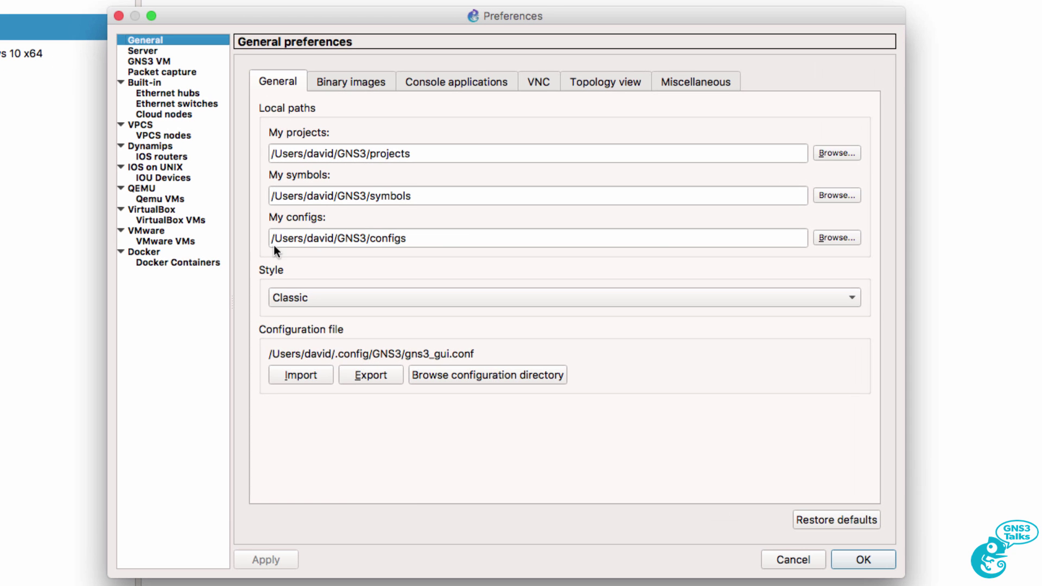
pyautogui.click(176, 263)
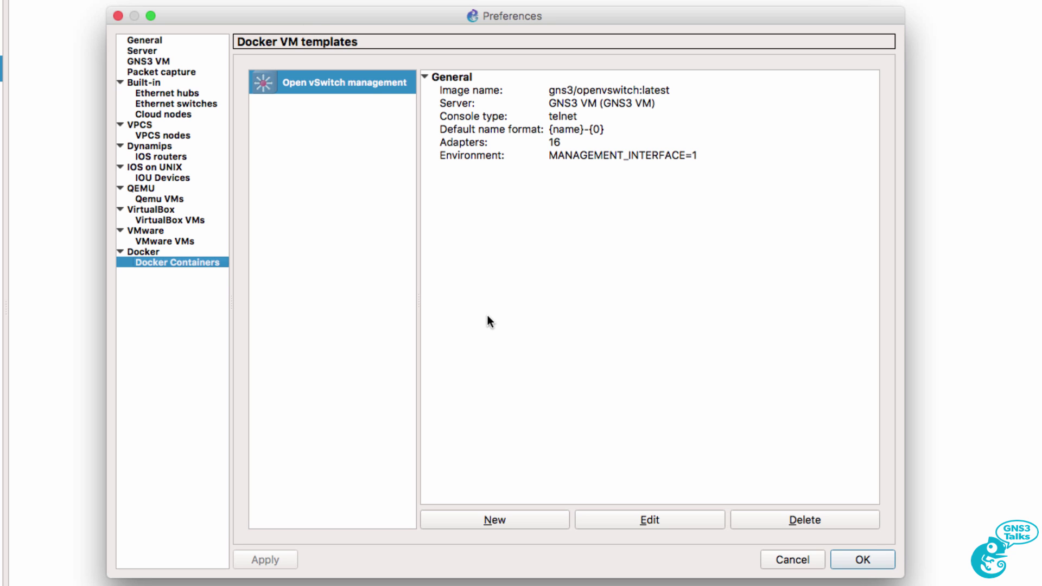
pyautogui.click(794, 562)
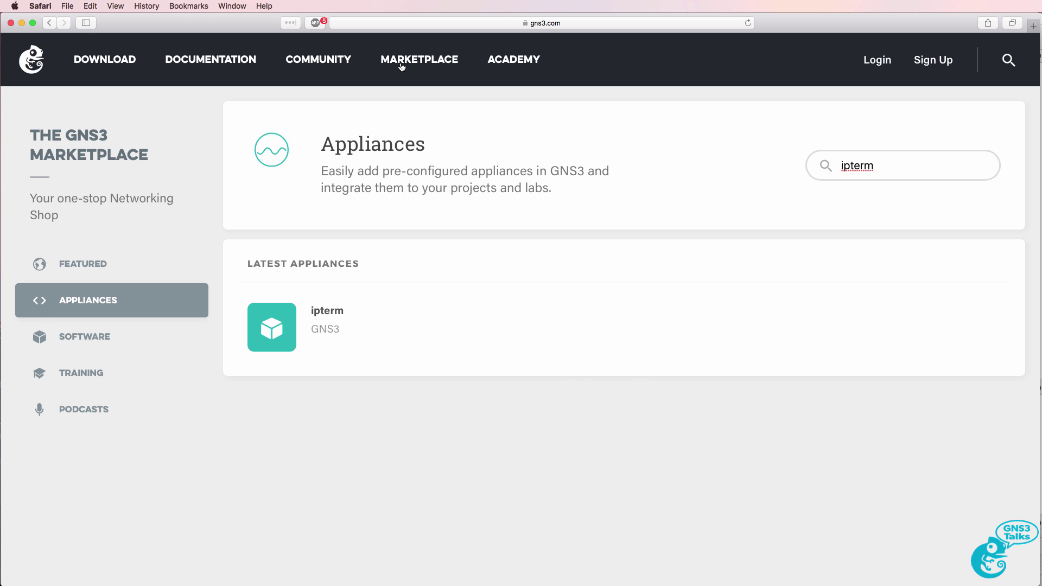
# Step: Search the Marketplace appliances for 'ip' and open the ipterm appliance details
pyautogui.click(402, 66)
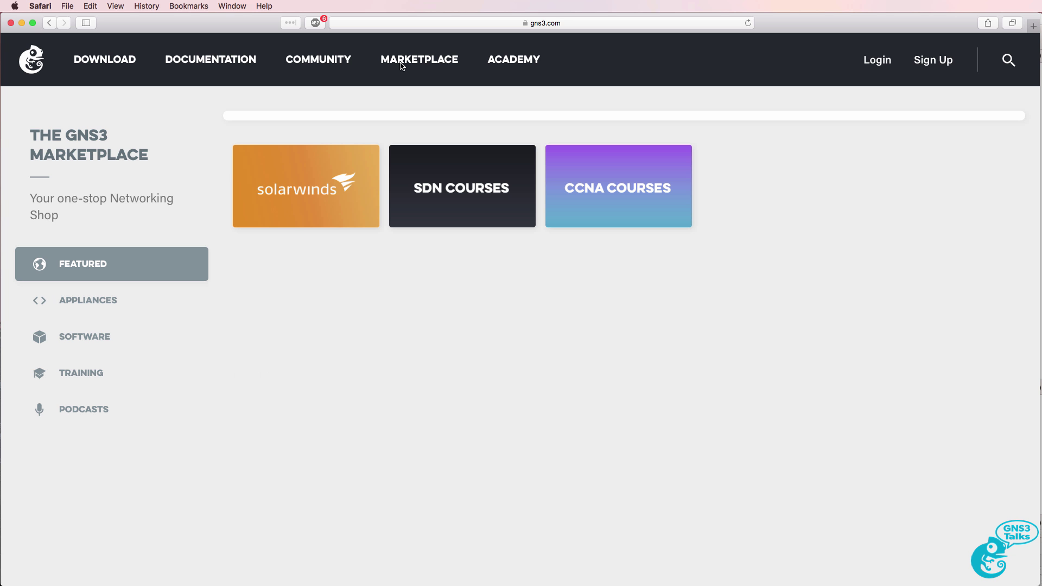
pyautogui.click(133, 293)
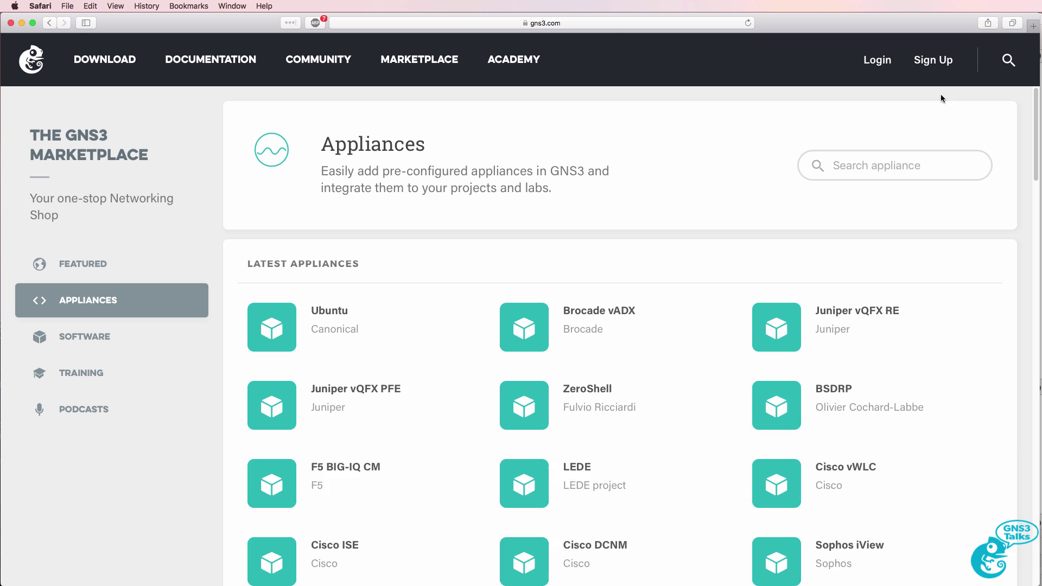
pyautogui.click(877, 167)
pyautogui.write('ip')
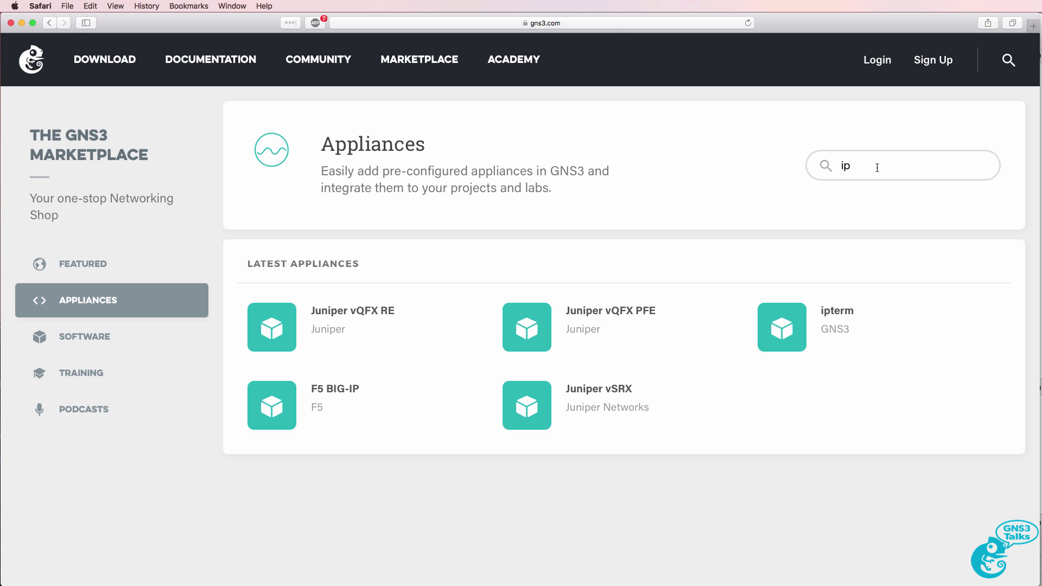
pyautogui.click(815, 328)
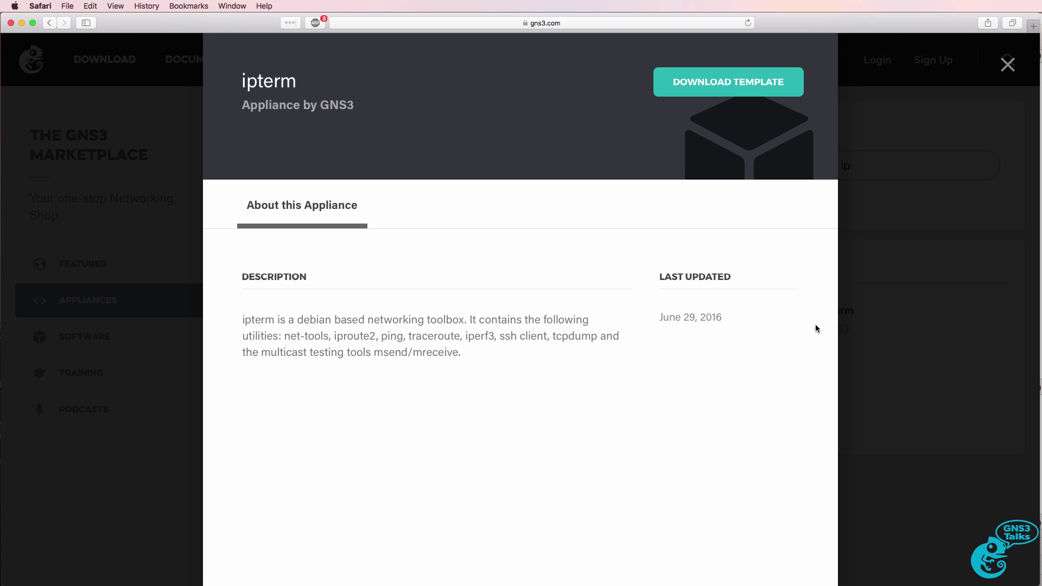
pyautogui.click(713, 80)
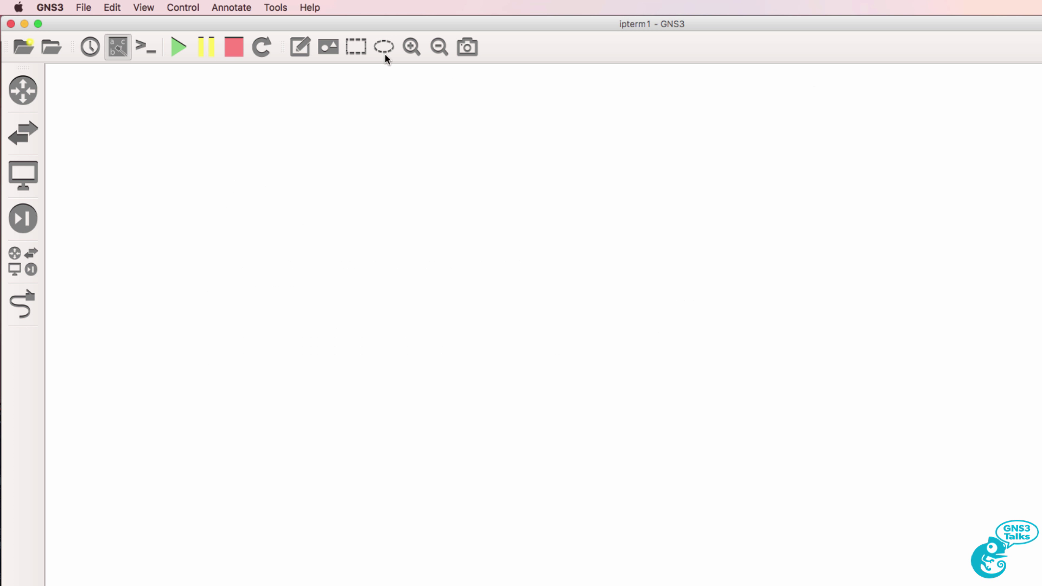
pyautogui.click(51, 7)
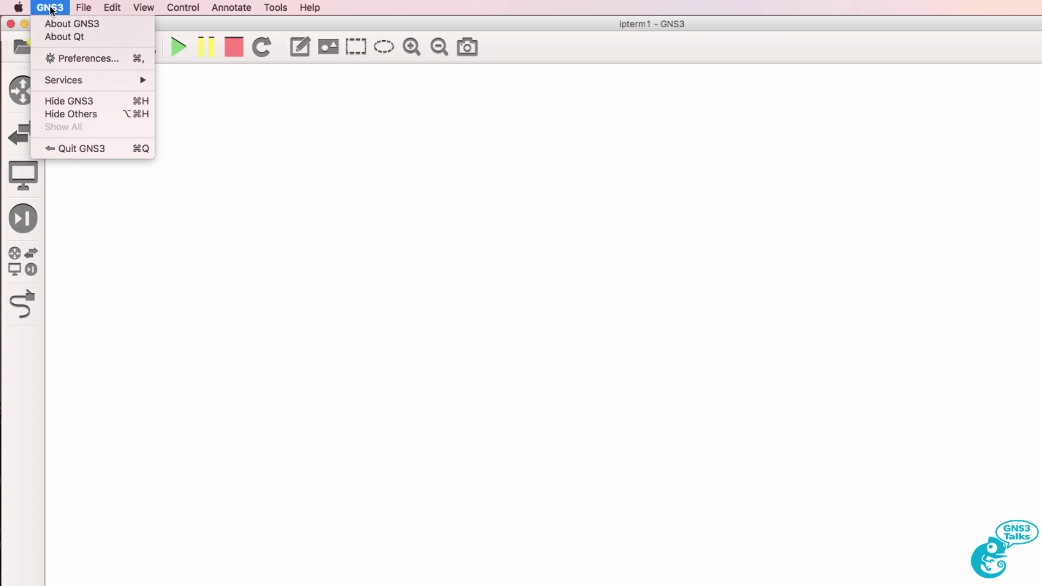
pyautogui.click(65, 24)
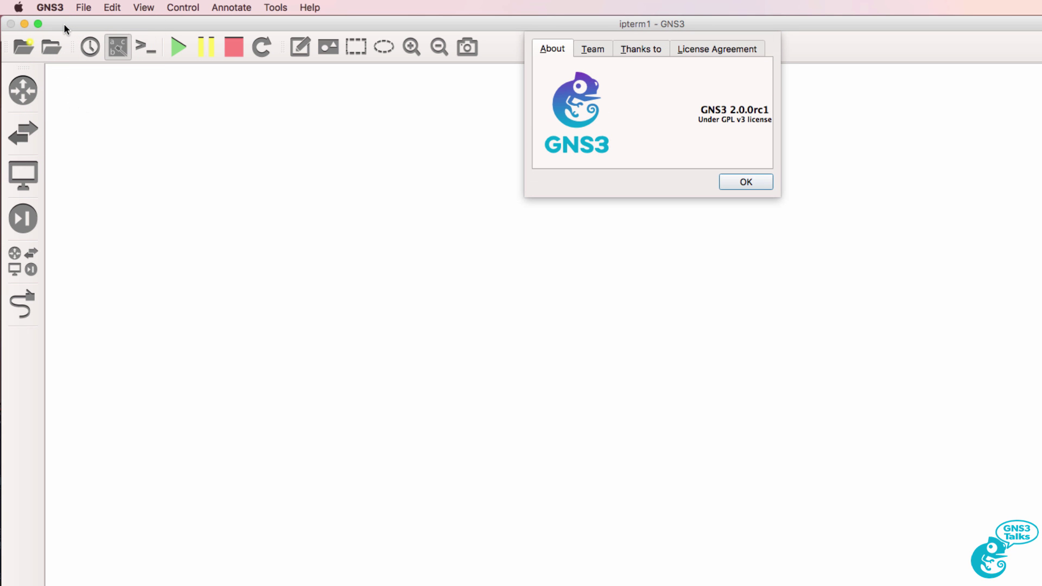
pyautogui.click(731, 181)
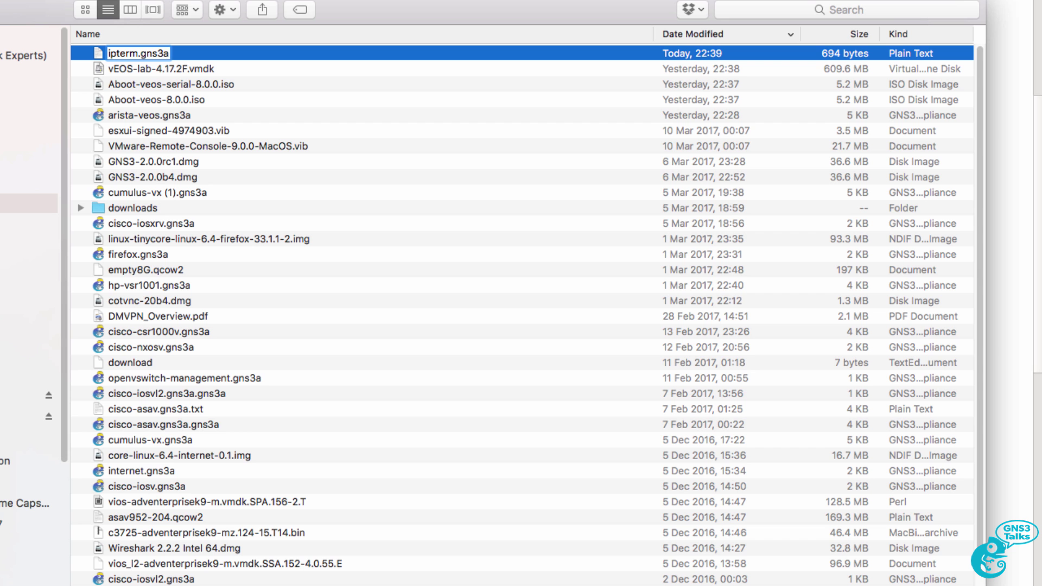
# Step: Confirm the file name ipterm.gns3a and keep the .gns3a extension
pyautogui.press('Return')
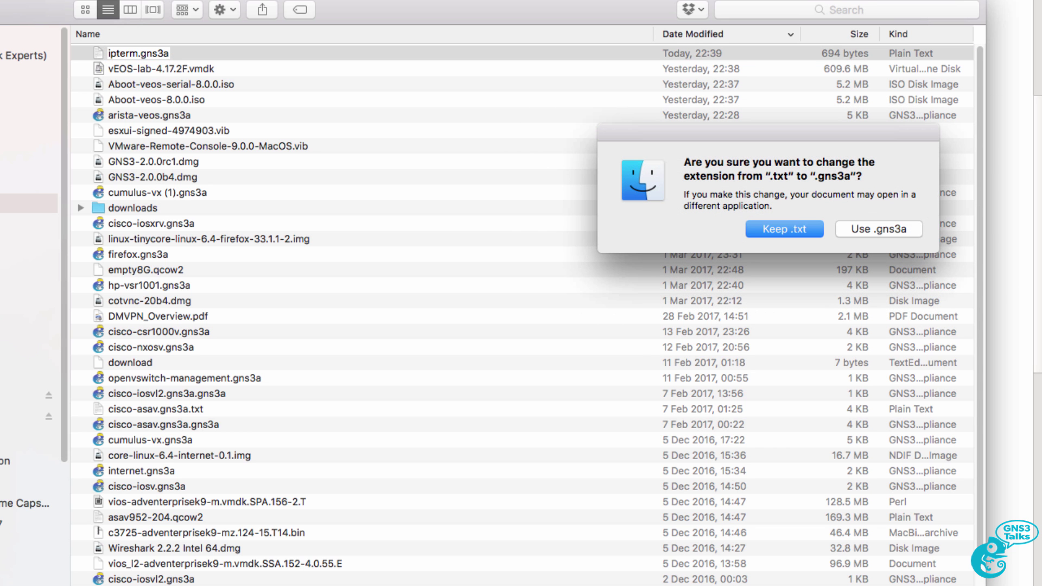
pyautogui.click(875, 230)
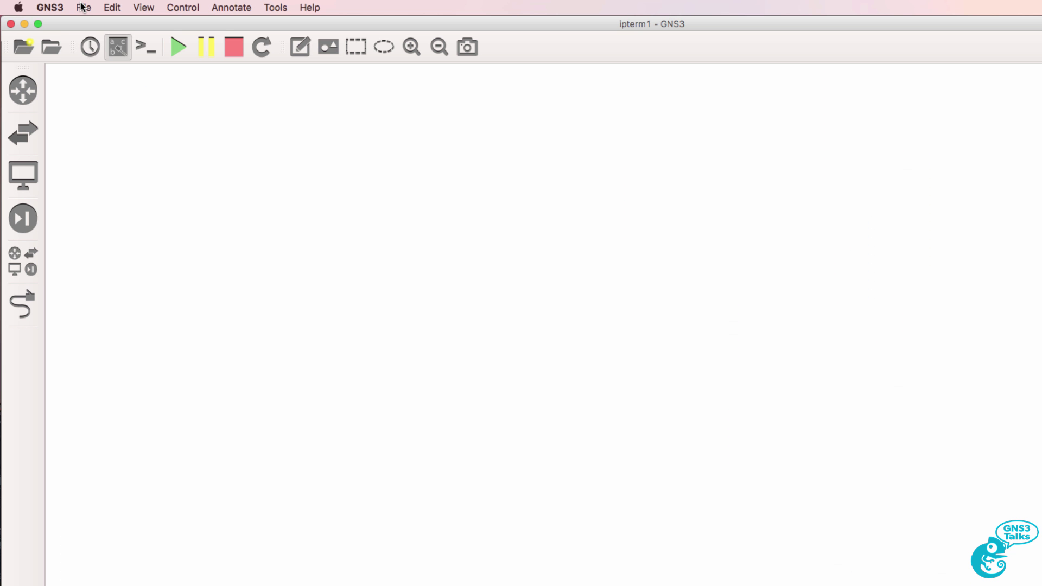
# Step: Import the appliance file ipterm.gns3a, picked from Downloads sorted newest first
pyautogui.click(82, 7)
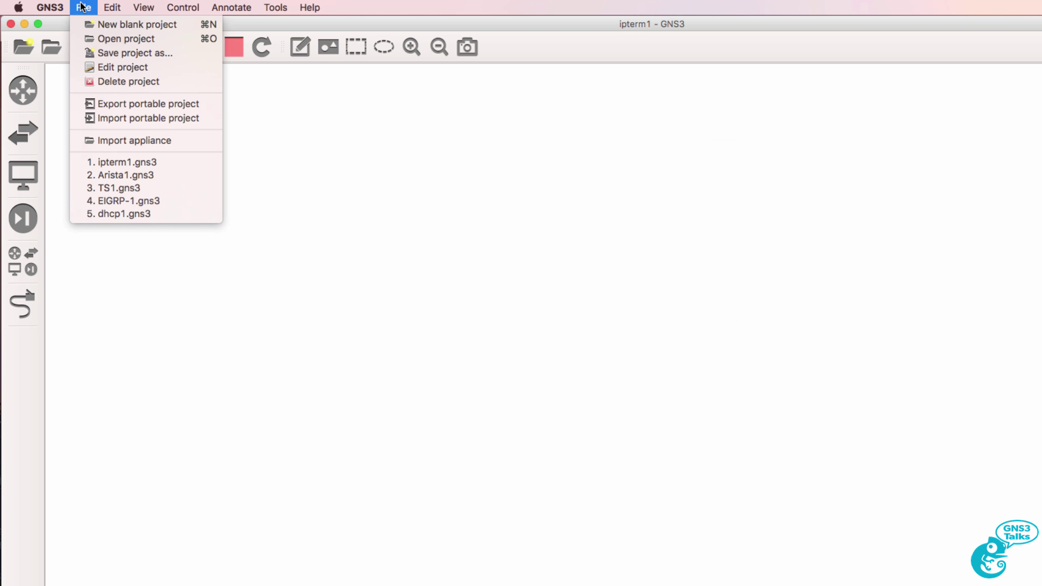
pyautogui.click(143, 143)
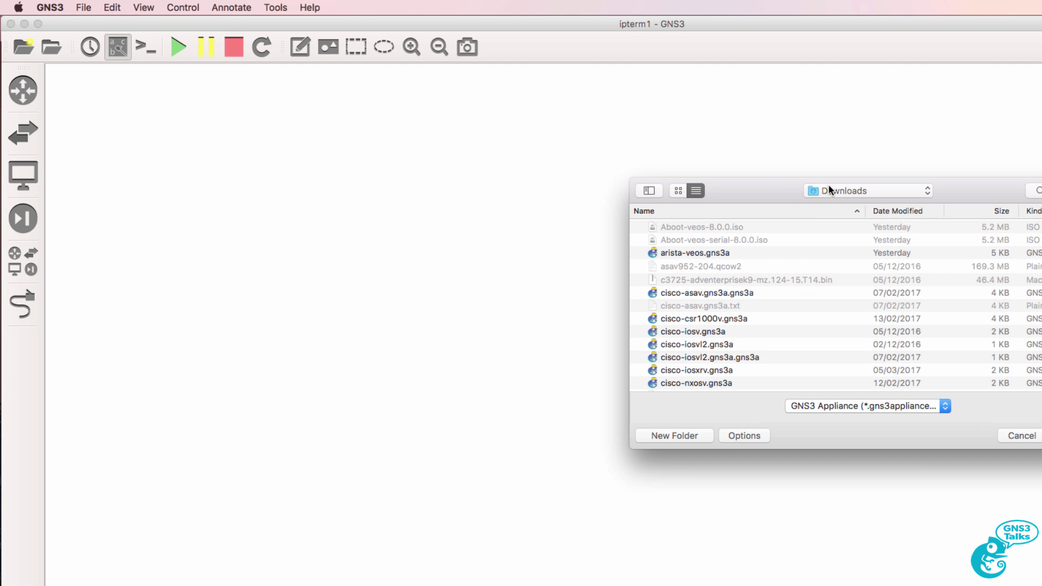
pyautogui.click(718, 188)
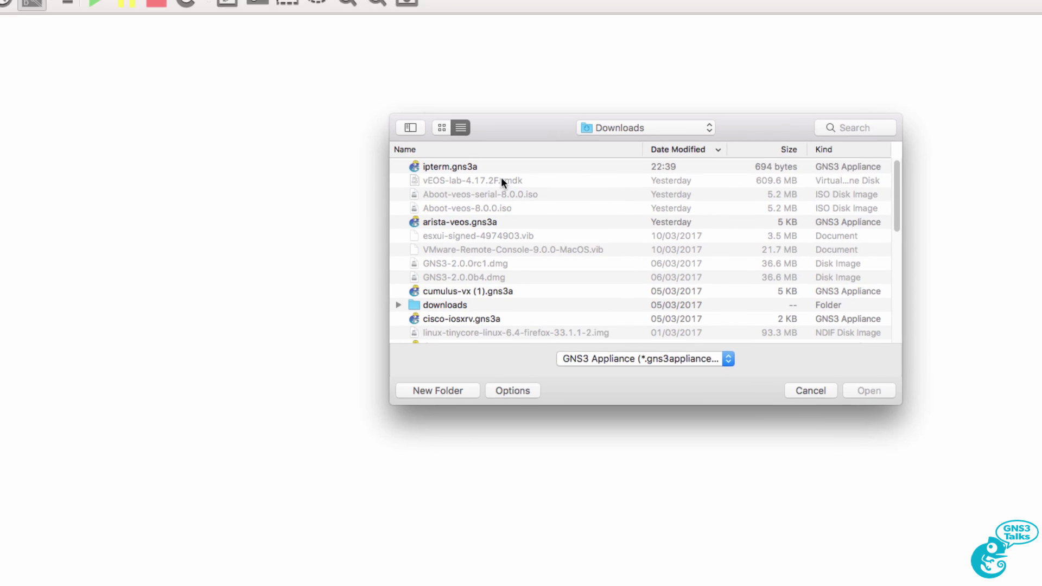
pyautogui.click(489, 168)
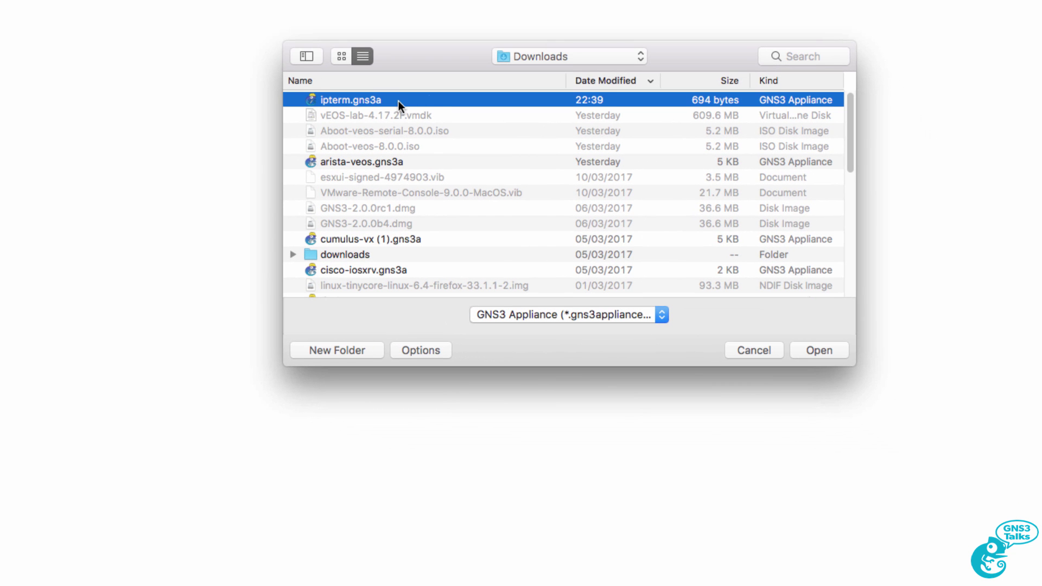
pyautogui.click(803, 347)
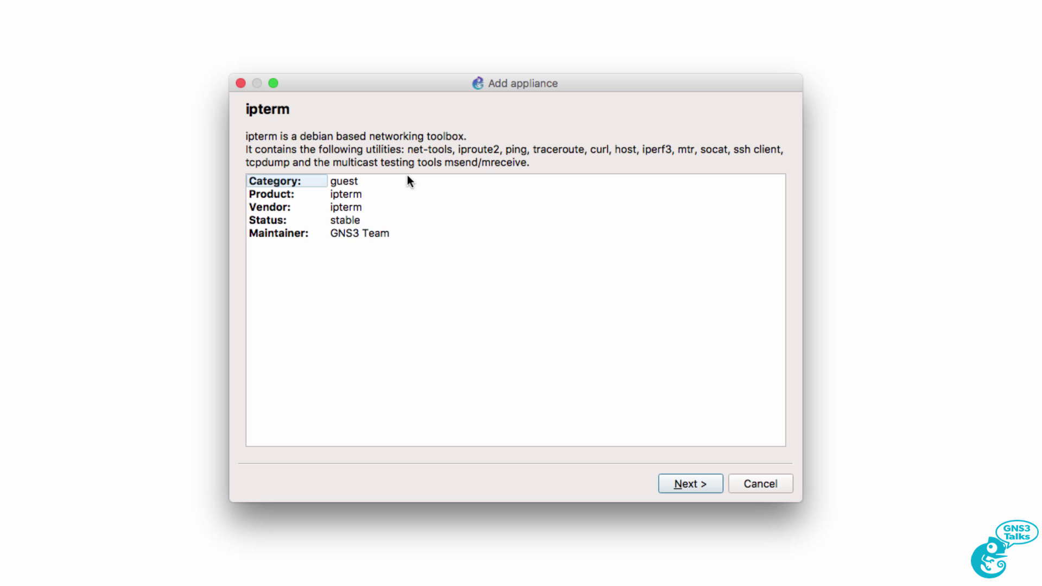
pyautogui.click(369, 182)
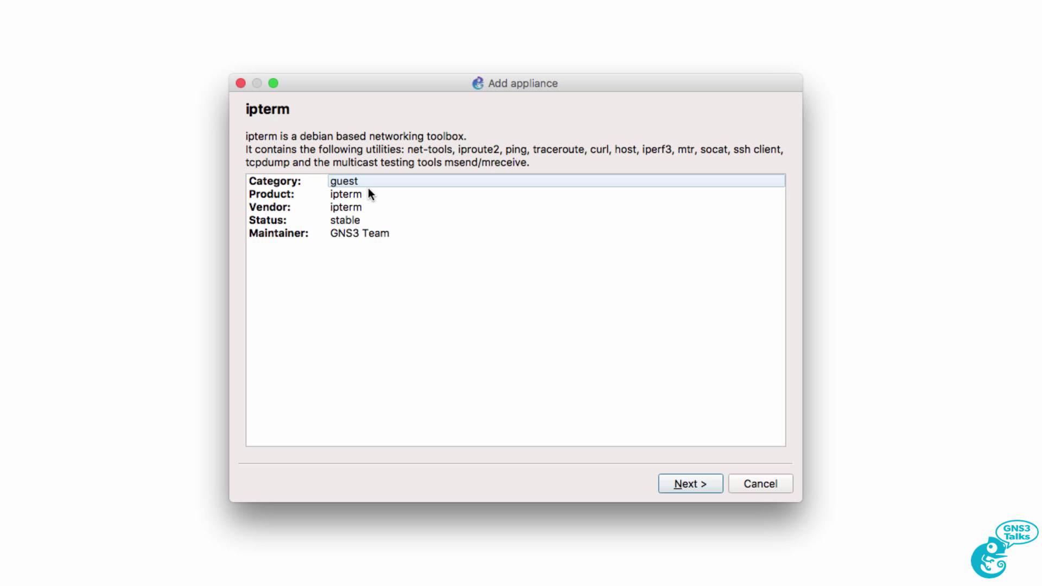
pyautogui.click(371, 195)
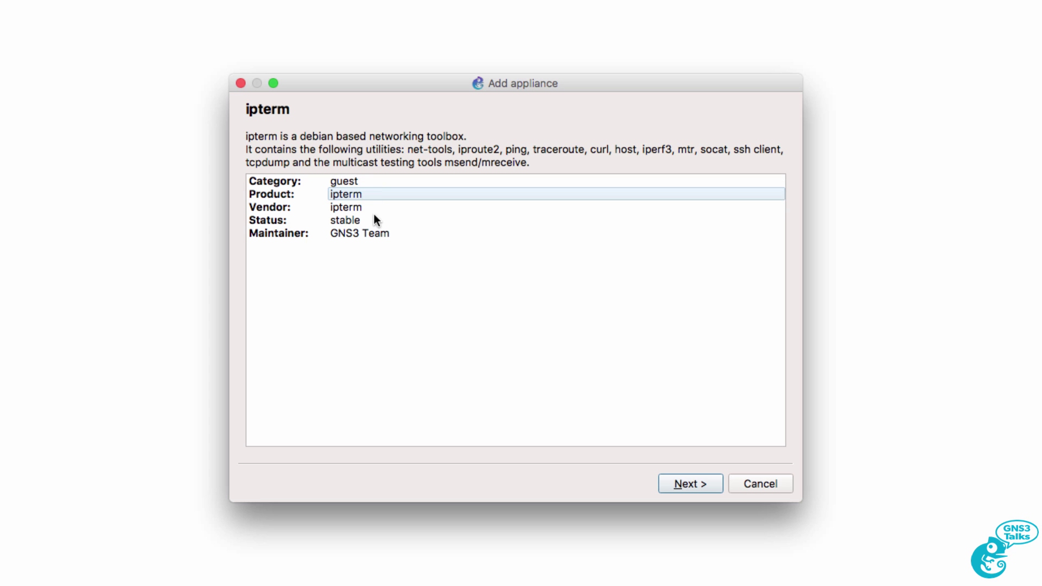
pyautogui.click(375, 233)
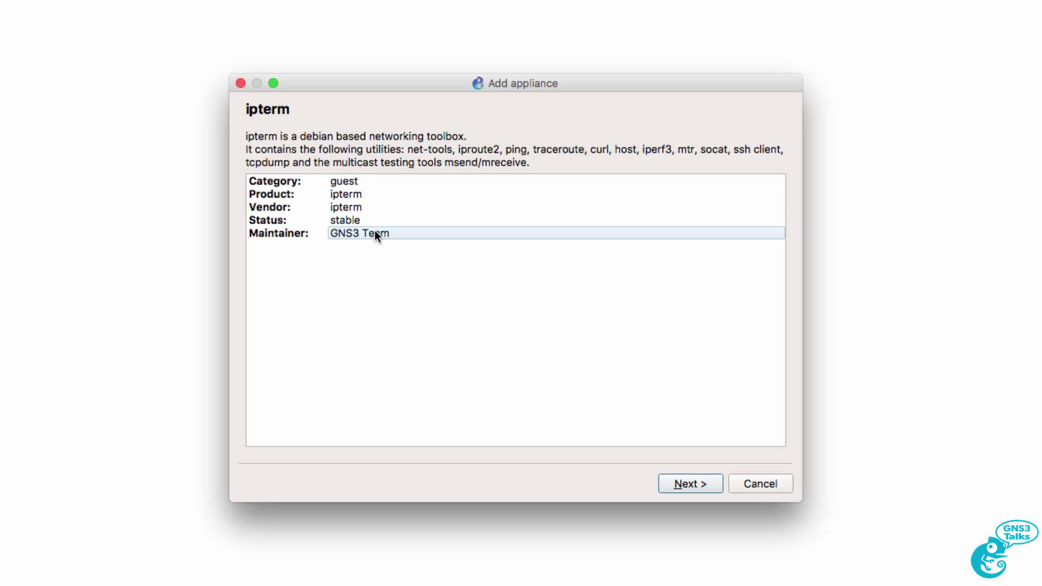
# Step: Run ipterm on the GNS3 VM, review the guest category and persistent /root notes, and finish
pyautogui.click(715, 485)
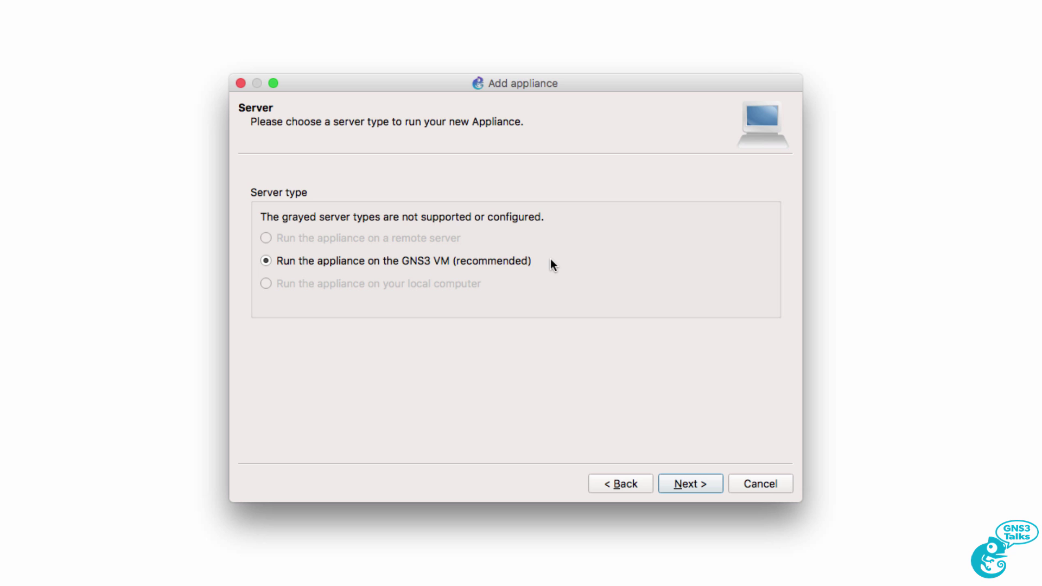
pyautogui.click(712, 486)
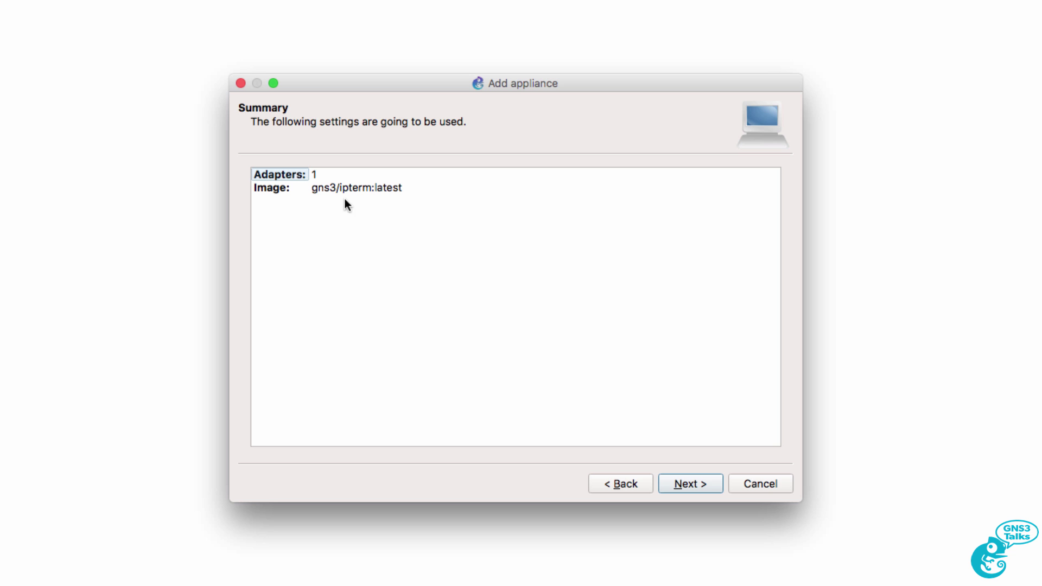
pyautogui.click(690, 490)
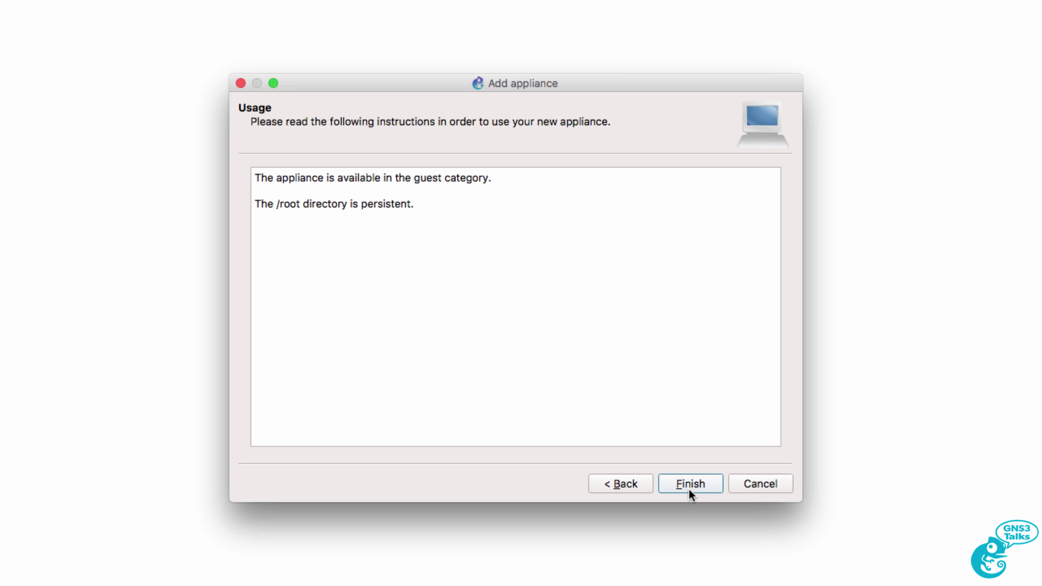
pyautogui.moveTo(256, 179); pyautogui.dragTo(512, 183)
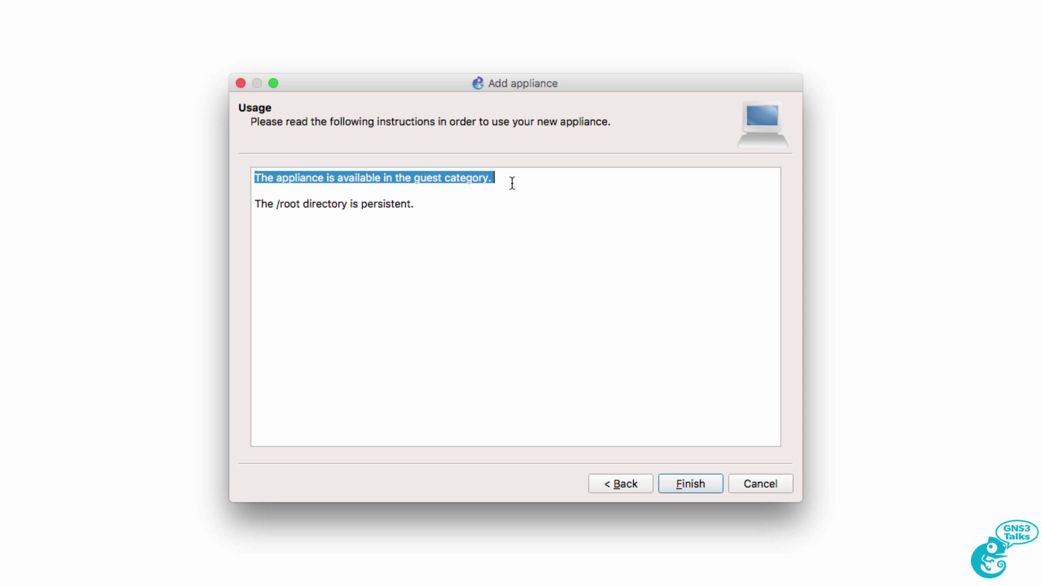
pyautogui.moveTo(258, 204); pyautogui.dragTo(412, 217)
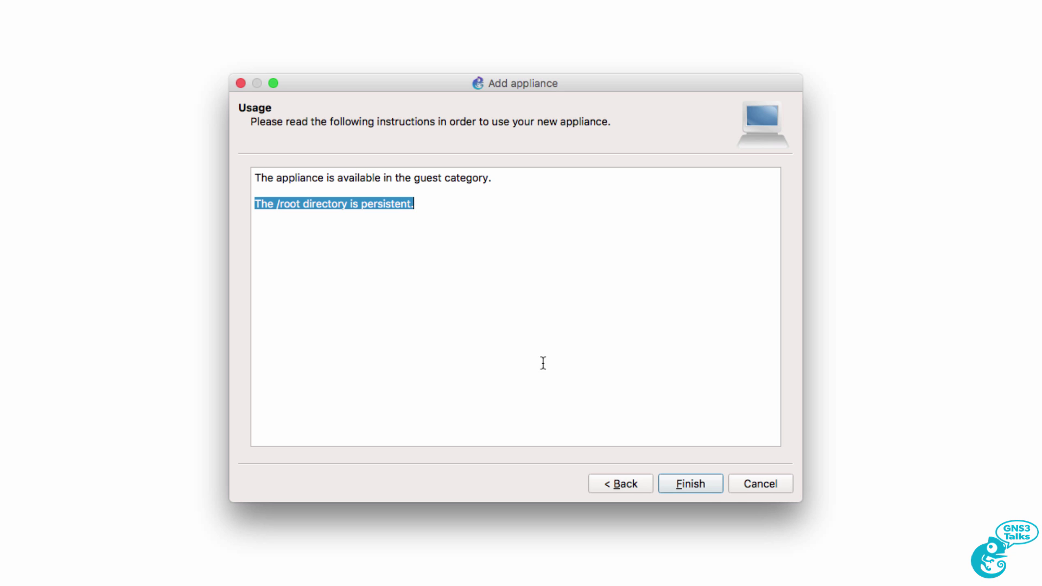
pyautogui.click(695, 488)
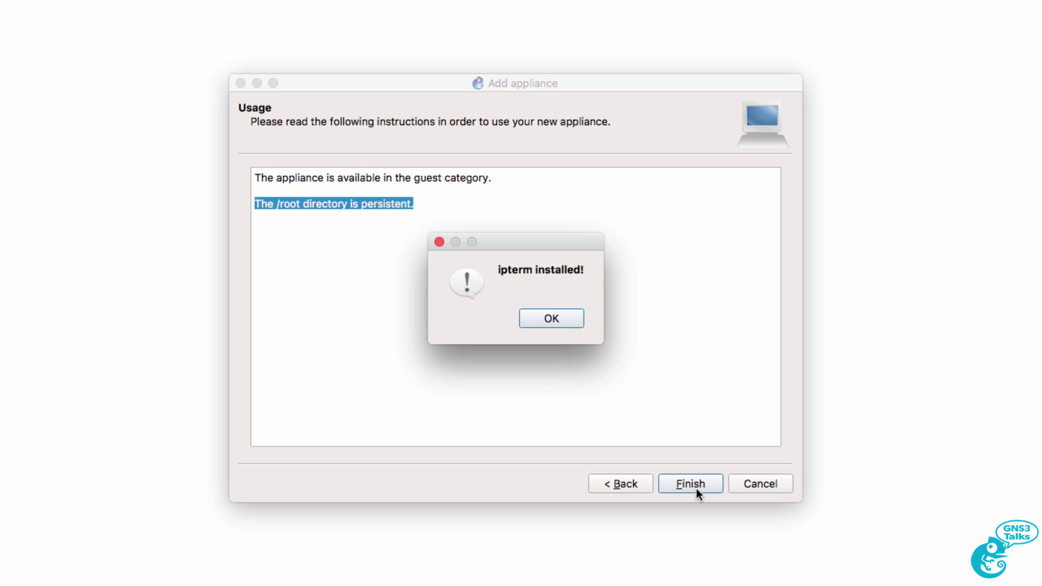
# Step: Drag the ipterm end device onto the canvas, pulling the gns3/ipterm:latest image
pyautogui.click(552, 318)
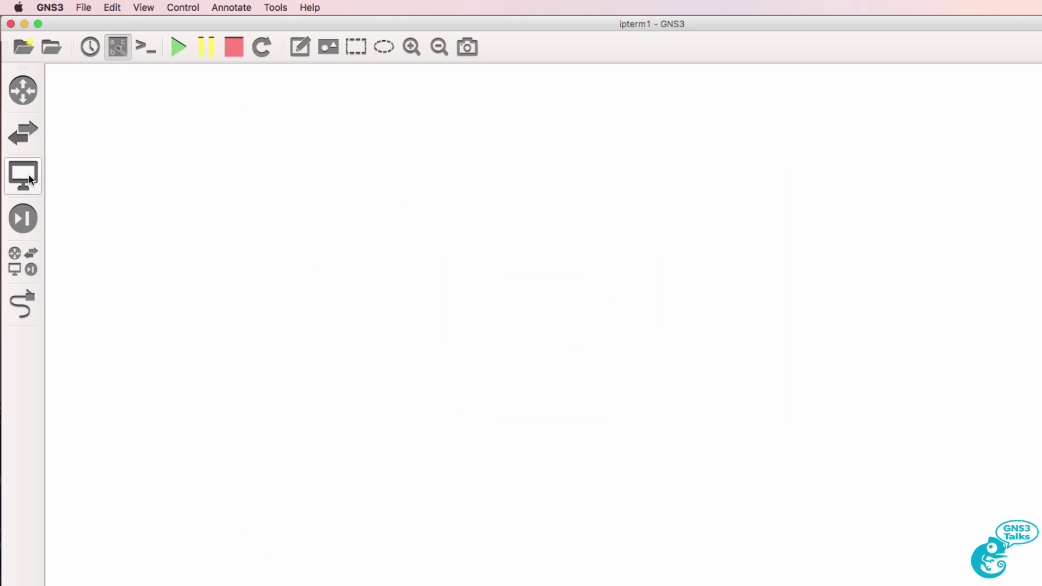
pyautogui.click(30, 179)
pyautogui.click(20, 183)
pyautogui.click(19, 182)
pyautogui.click(190, 139)
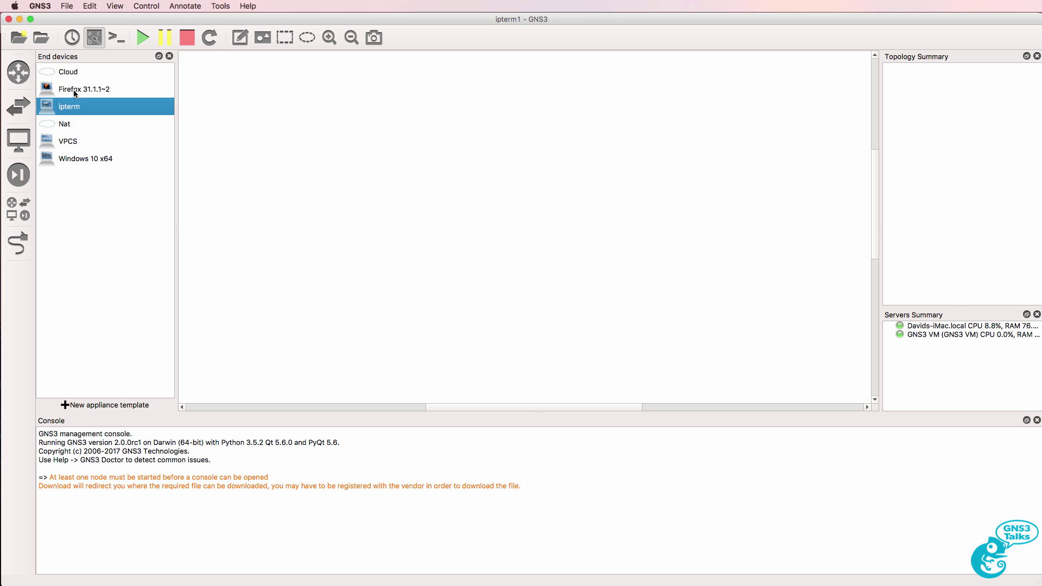
pyautogui.moveTo(83, 110); pyautogui.dragTo(389, 139)
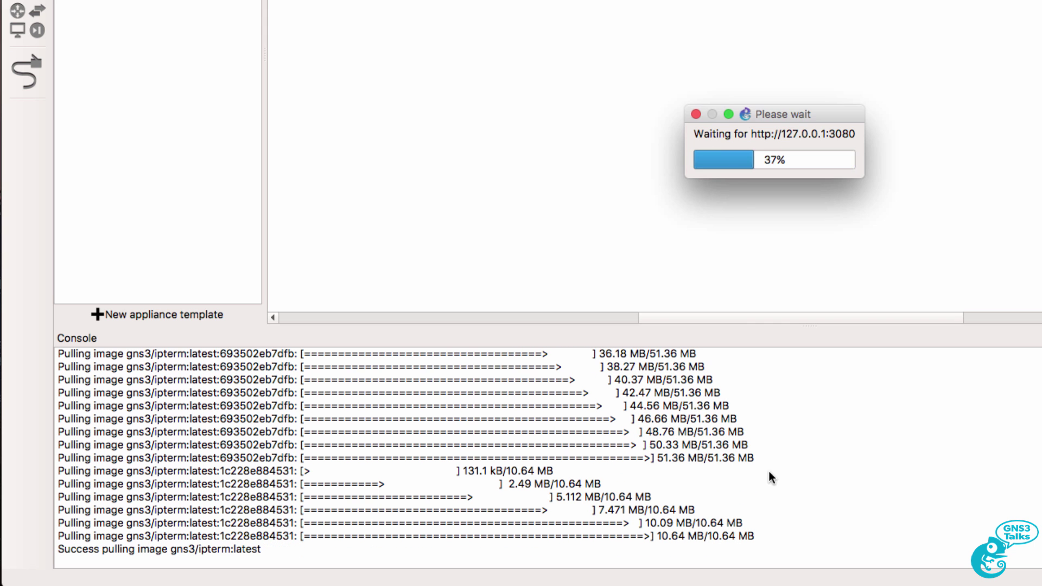
pyautogui.tripleClick(127, 551)
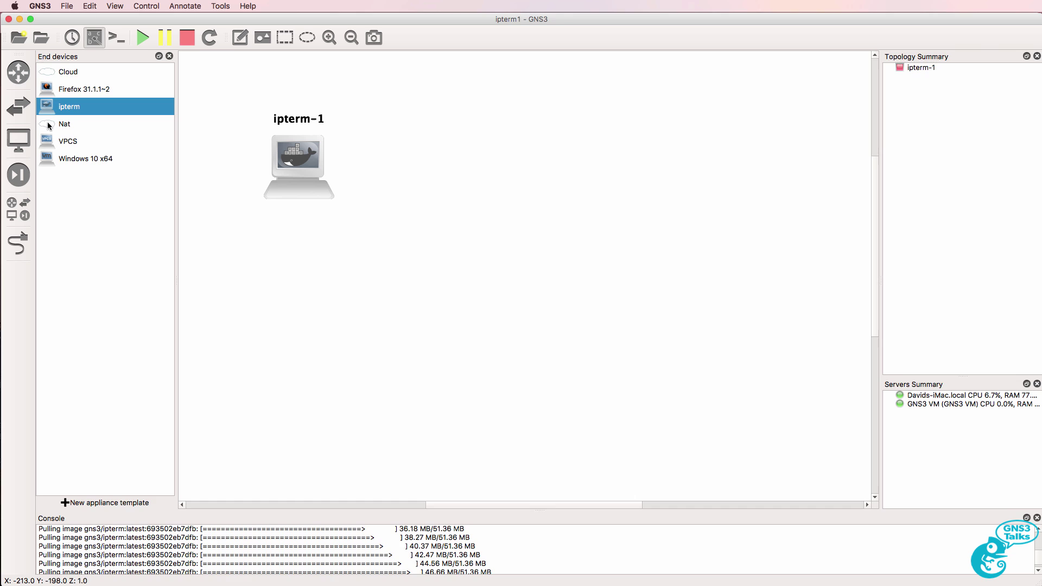
# Step: Place a Nat cloud node, Nat1, on the canvas next to ipterm-1
pyautogui.click(69, 124)
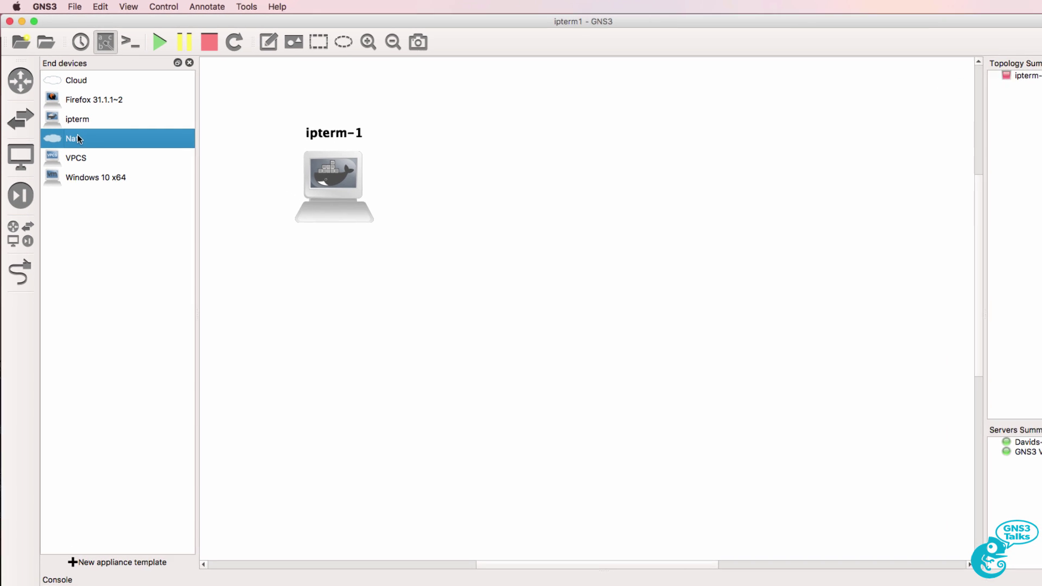
pyautogui.moveTo(77, 139); pyautogui.dragTo(578, 173)
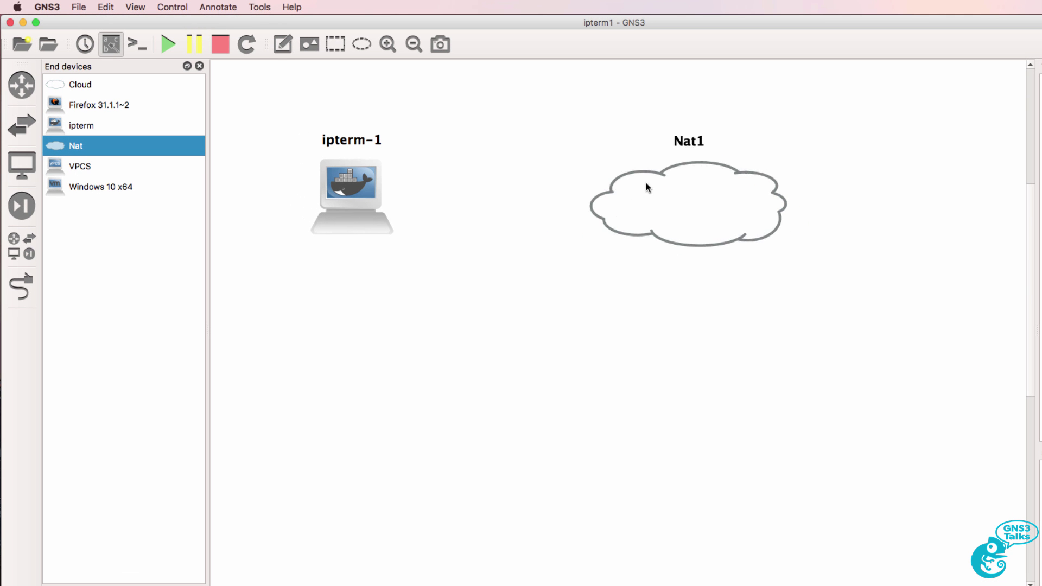
pyautogui.moveTo(646, 188); pyautogui.dragTo(645, 177)
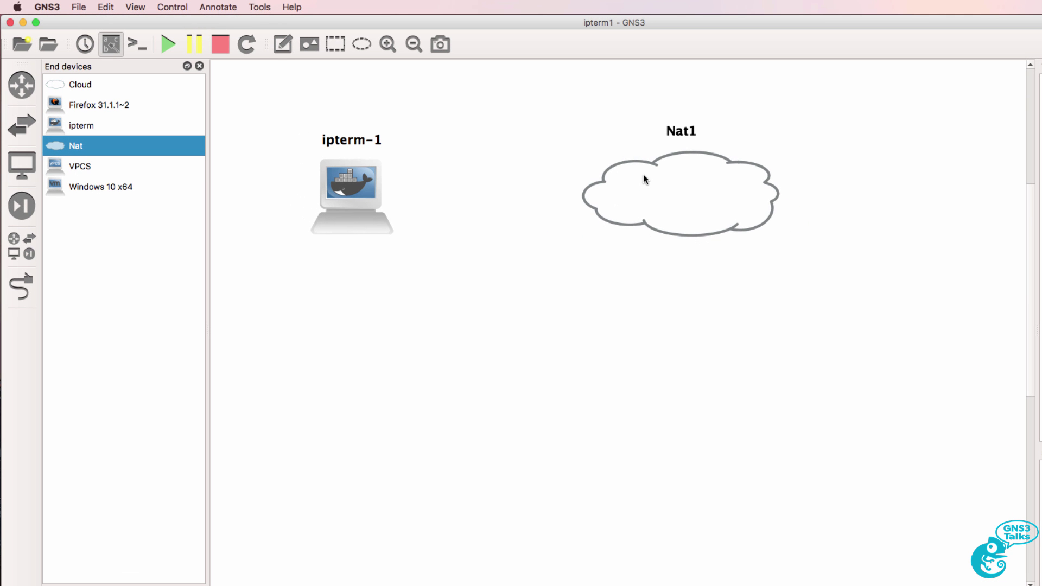
# Step: Link ipterm-1's eth0 port to Nat1's nat0 port
pyautogui.click(35, 296)
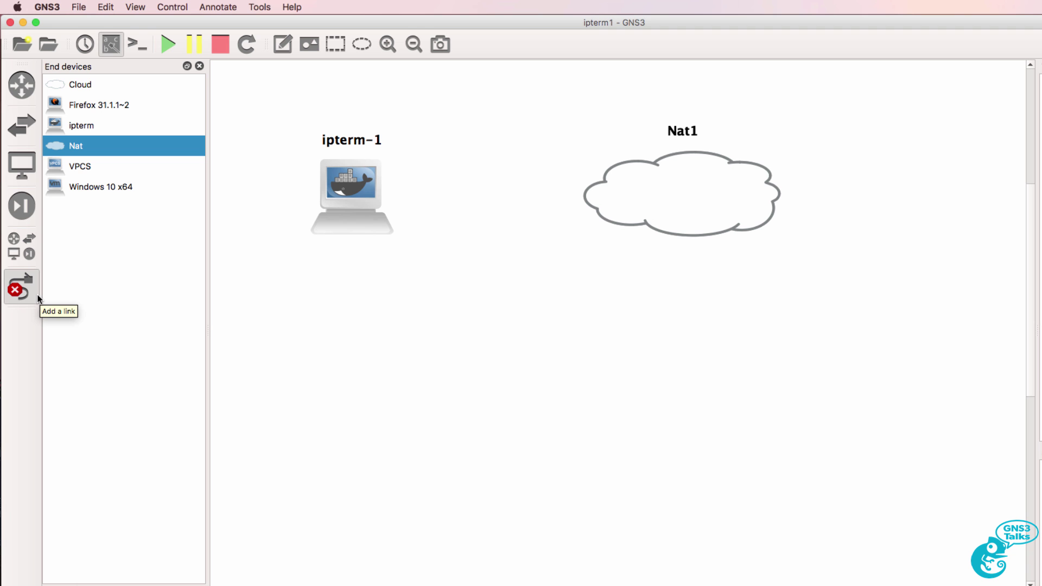
pyautogui.click(358, 185)
pyautogui.click(423, 195)
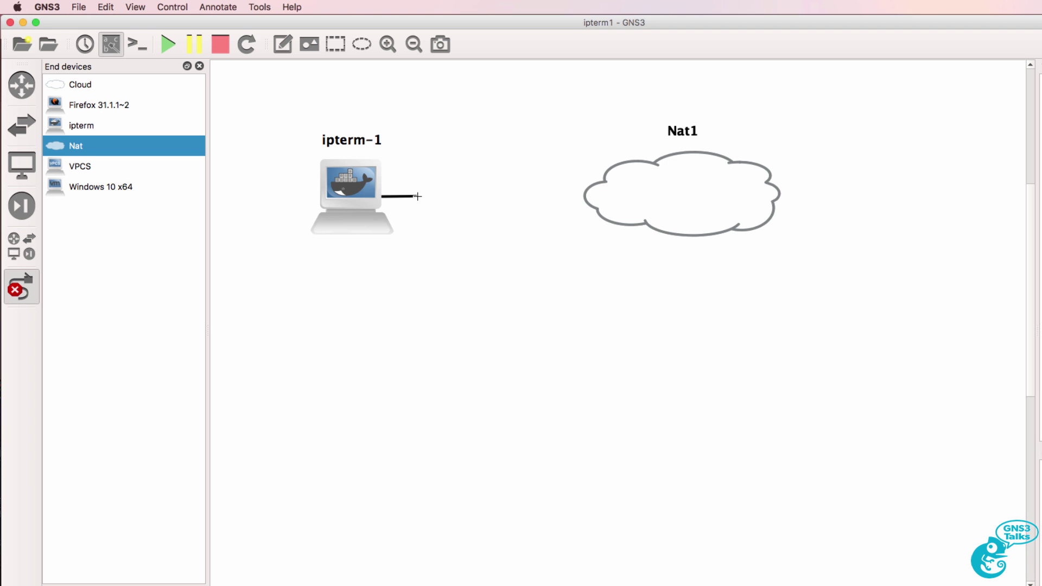
pyautogui.click(684, 202)
pyautogui.click(714, 193)
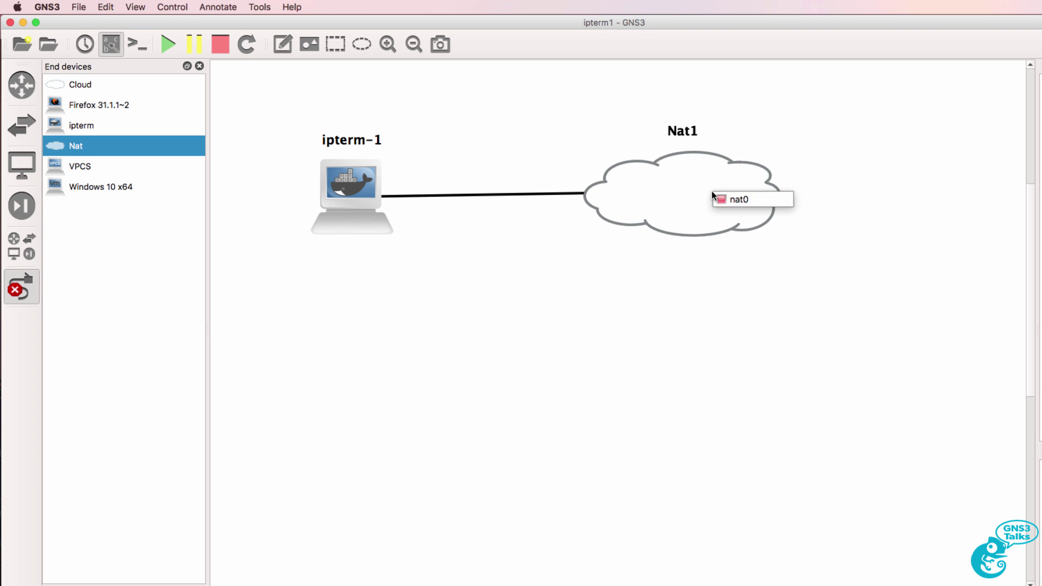
pyautogui.click(734, 202)
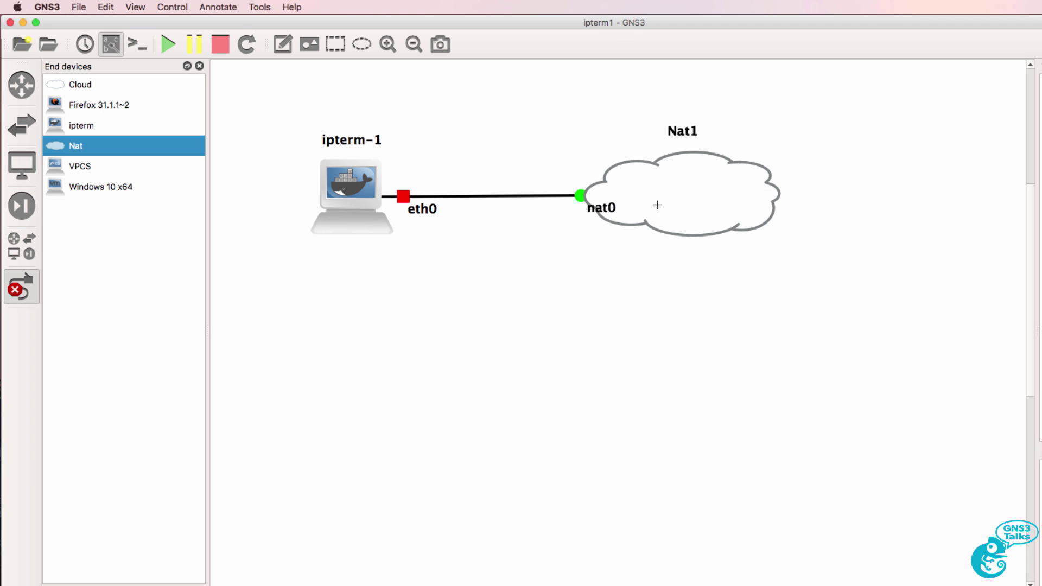
pyautogui.click(201, 66)
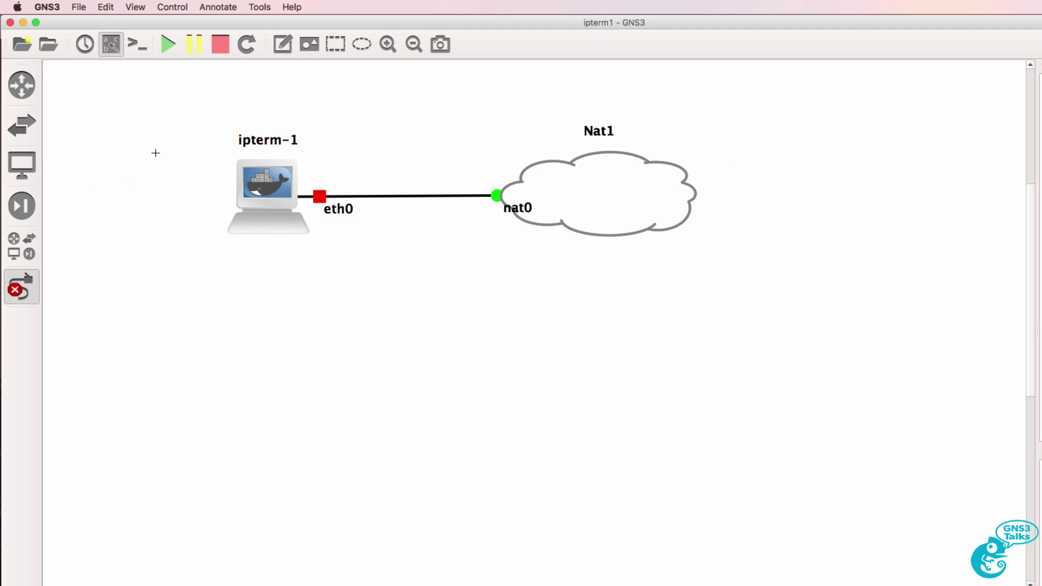
pyautogui.click(21, 283)
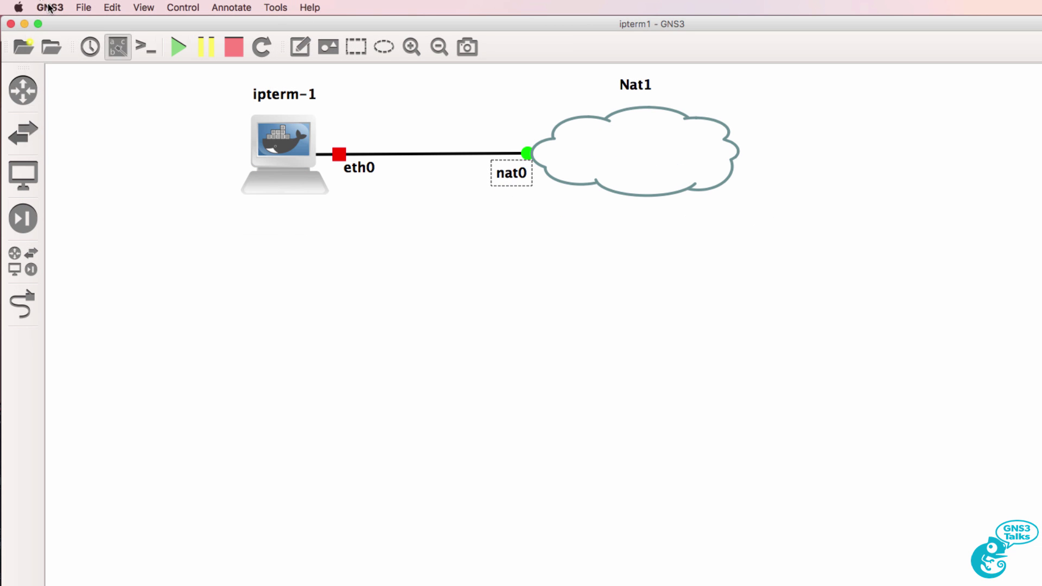
# Step: Check the GNS3 version information under About
pyautogui.click(48, 7)
pyautogui.click(63, 24)
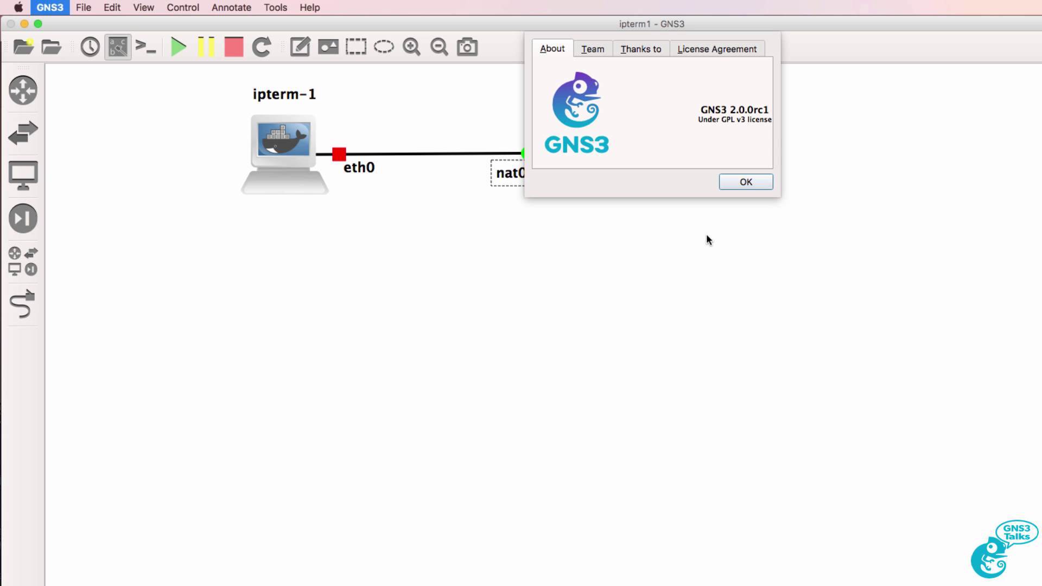
pyautogui.click(751, 181)
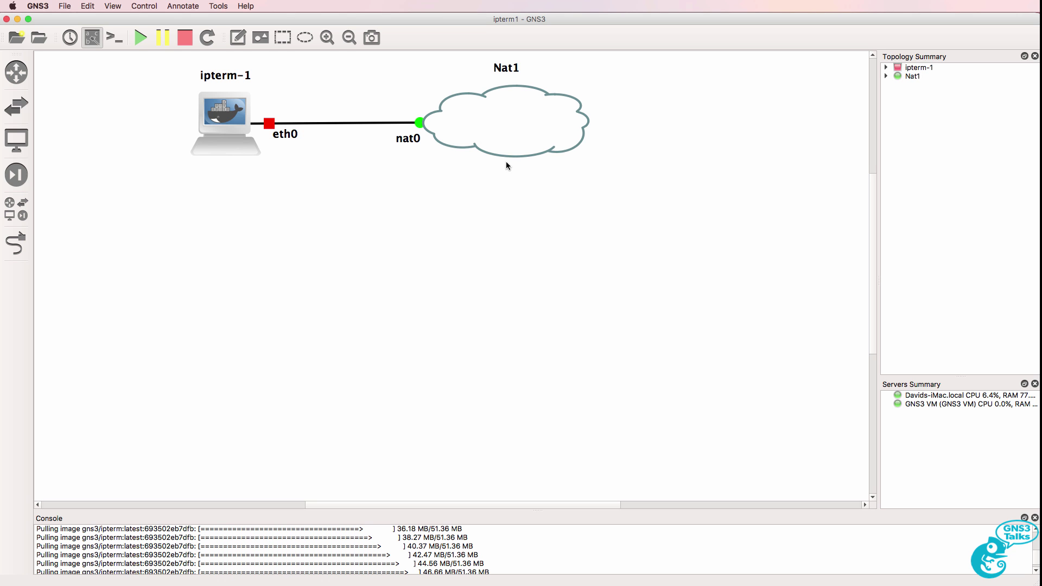
# Step: Start the ipterm-1 node and open its console
pyautogui.rightClick(212, 117)
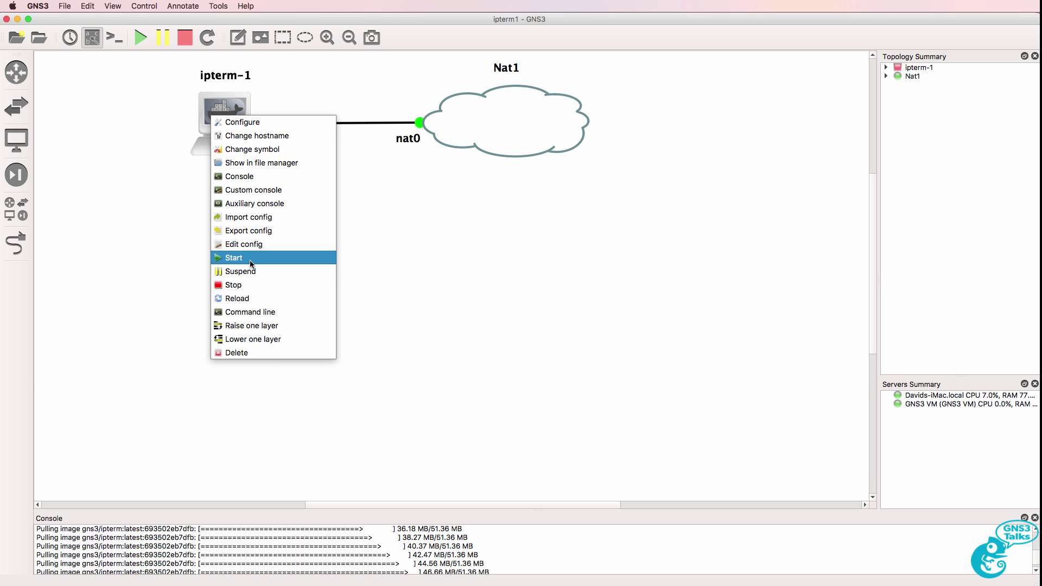
pyautogui.click(249, 259)
pyautogui.rightClick(225, 126)
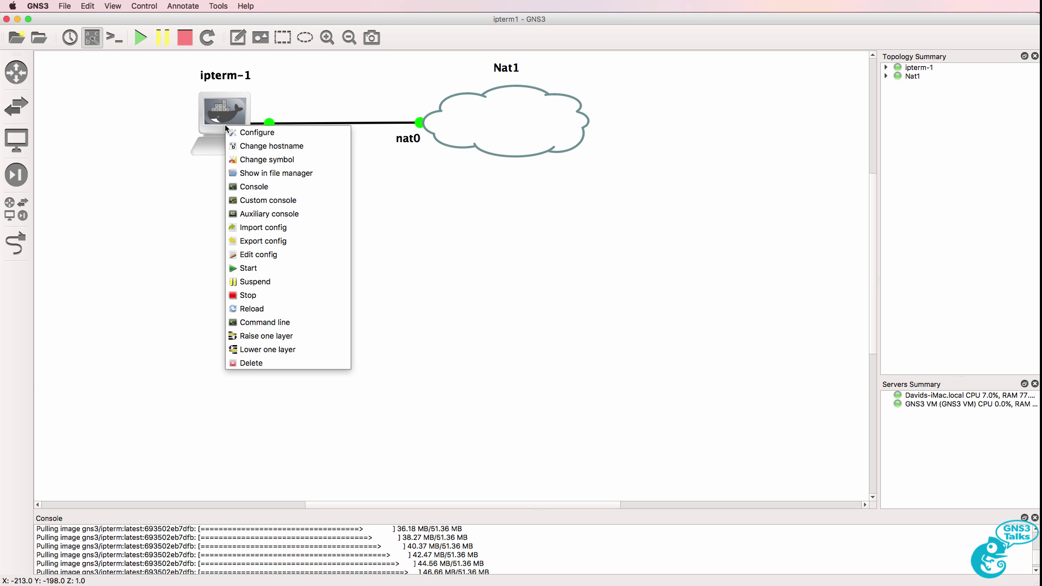
pyautogui.click(249, 182)
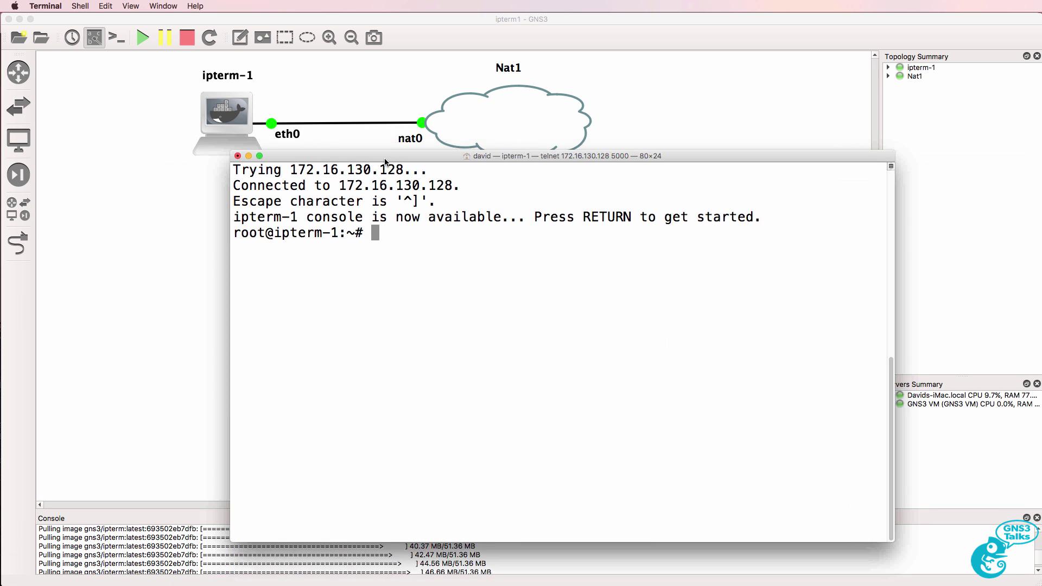
pyautogui.moveTo(382, 156); pyautogui.dragTo(381, 174)
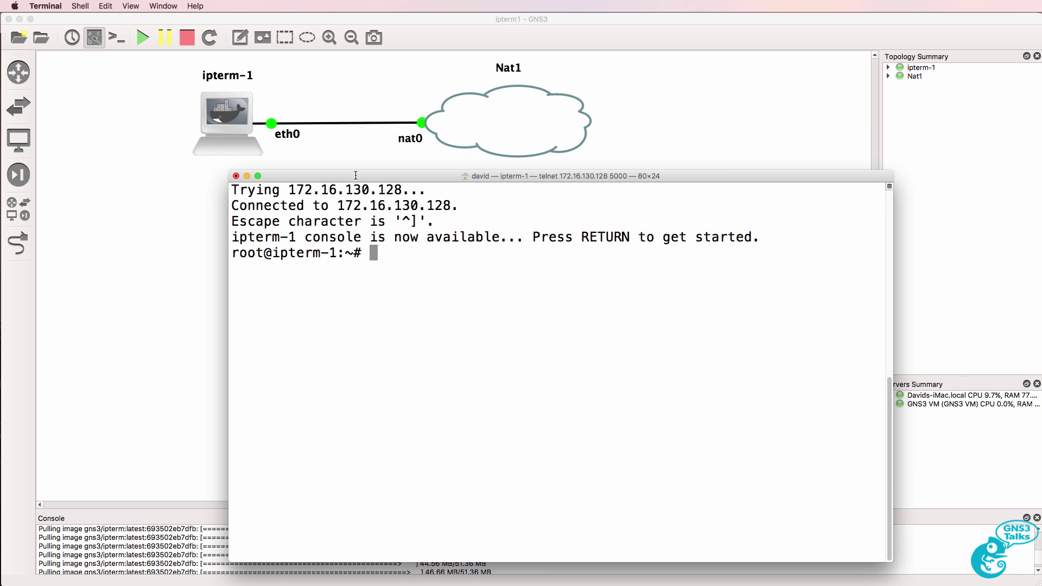
# Step: Close the telnet console, then stop and restart all devices
pyautogui.click(235, 176)
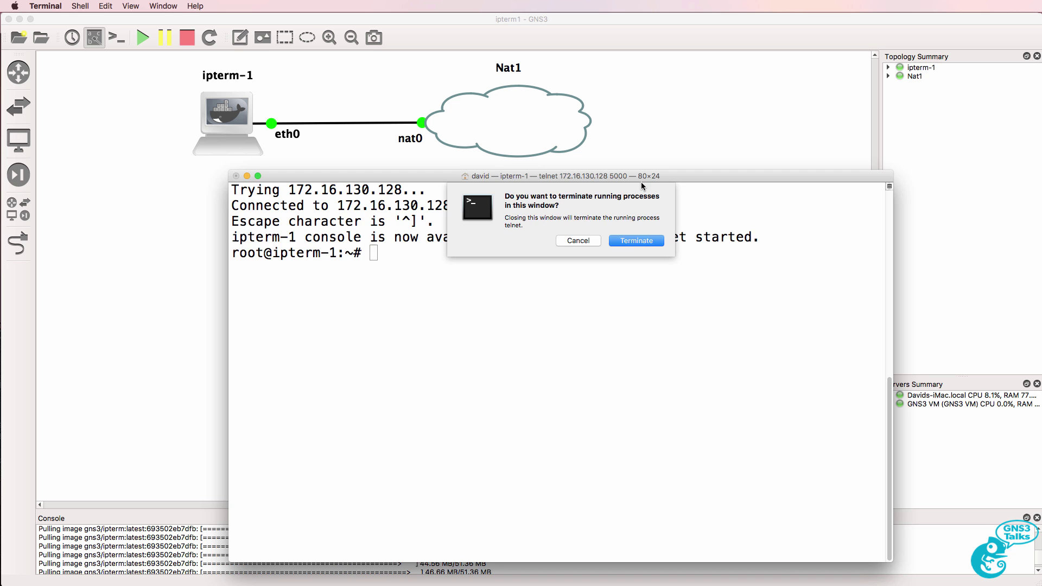
pyautogui.click(629, 240)
pyautogui.click(183, 41)
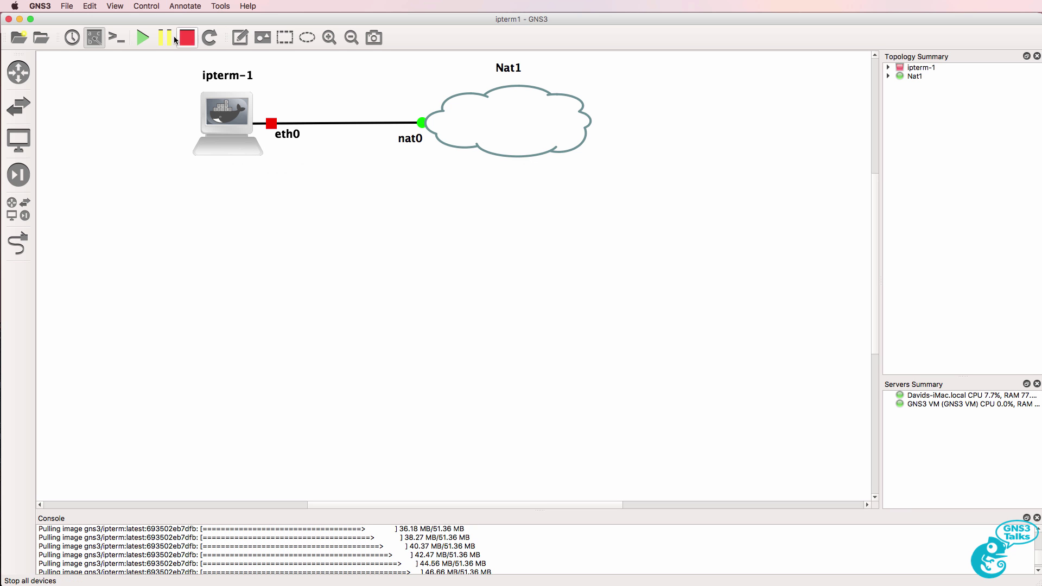
pyautogui.click(140, 38)
pyautogui.rightClick(211, 118)
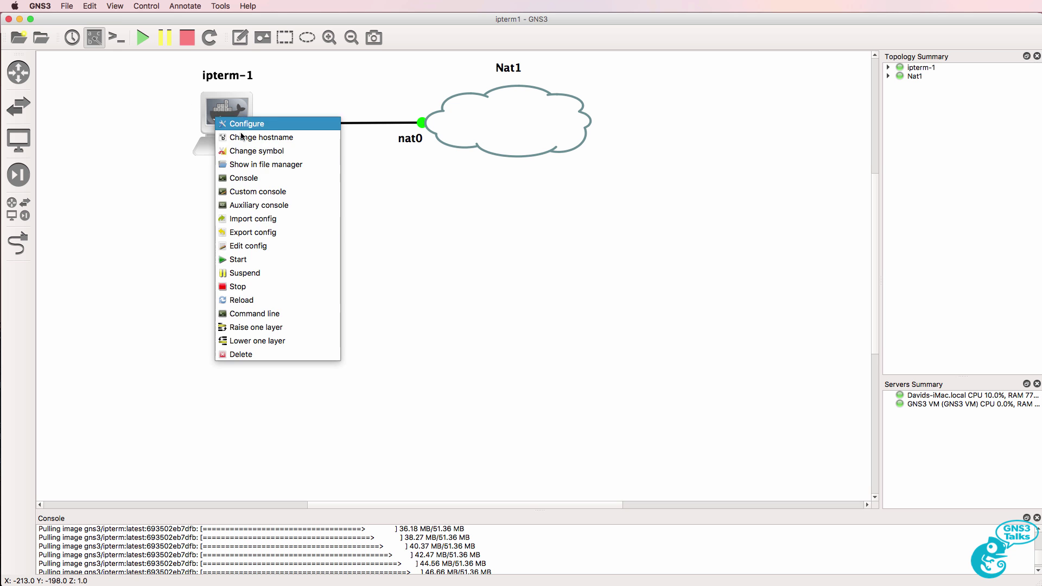
# Step: In ipterm-1's console run ifconfig, noting the eth0 and lo interfaces
pyautogui.click(269, 182)
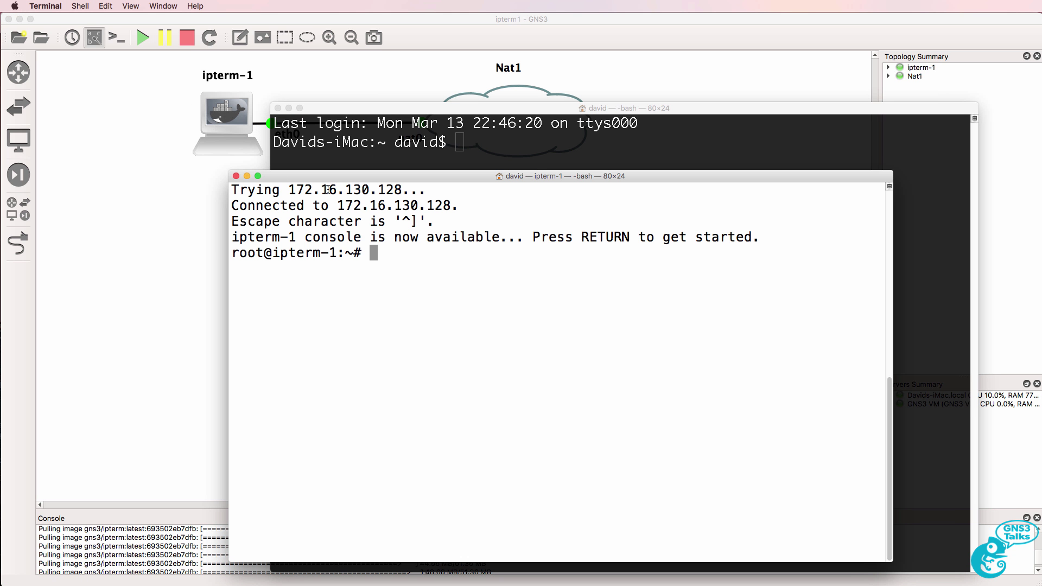
pyautogui.press('Return')
pyautogui.press('Return')
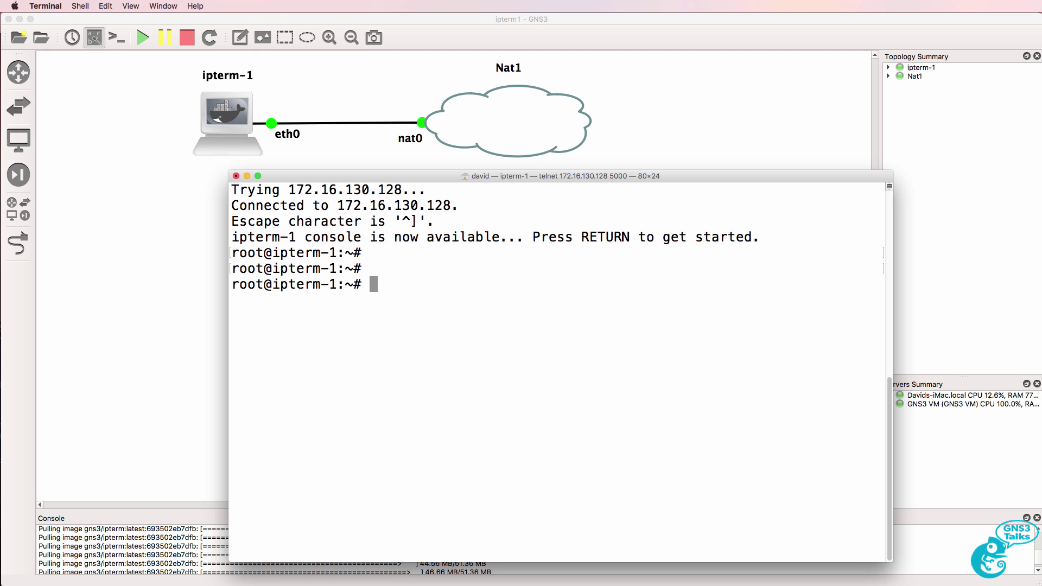
pyautogui.write('ifconfig')
pyautogui.press('Return')
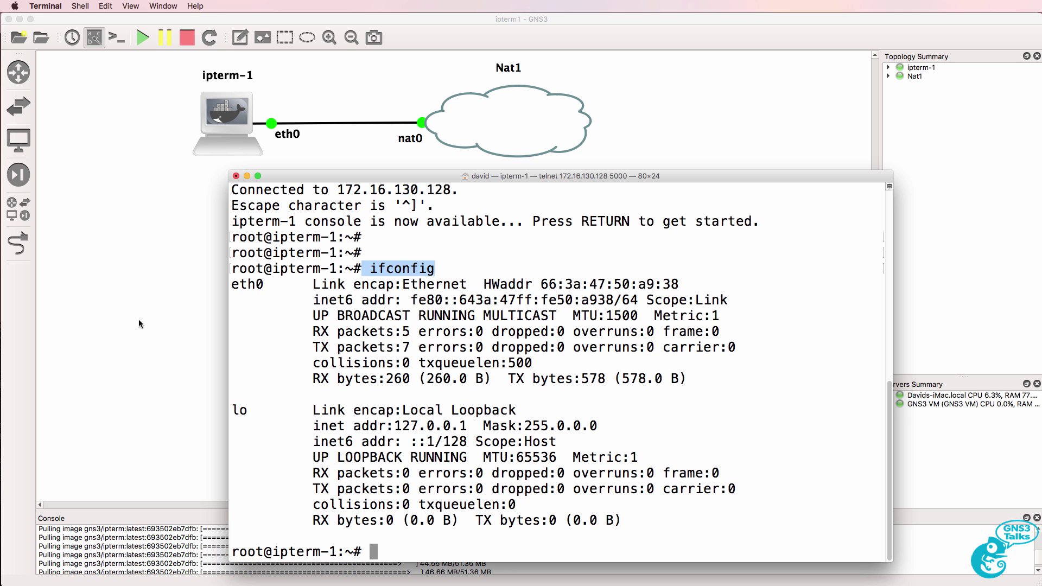
pyautogui.moveTo(272, 284); pyautogui.dragTo(228, 284)
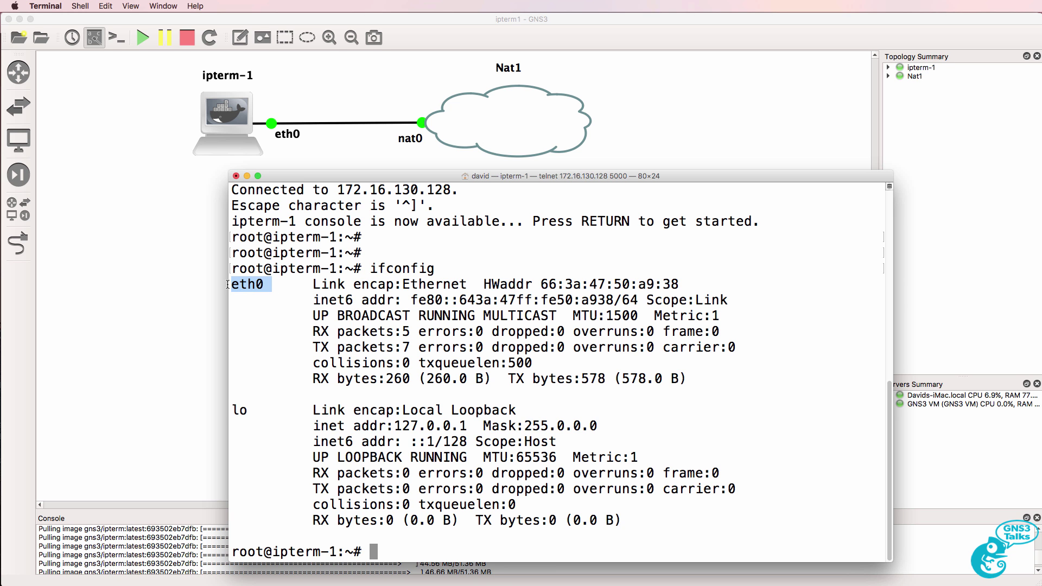
pyautogui.moveTo(257, 411); pyautogui.dragTo(224, 410)
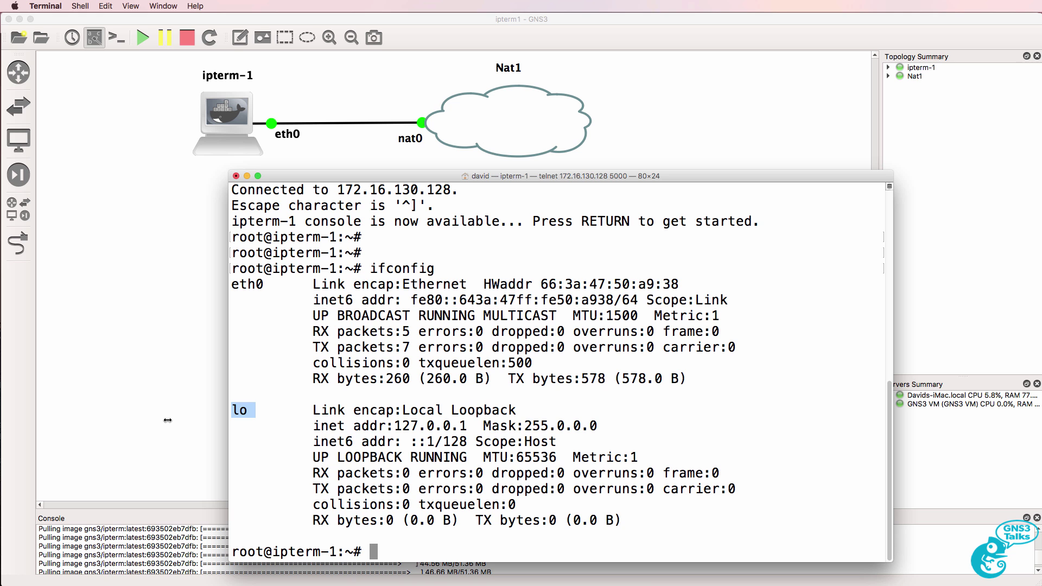
# Step: Run ip addr and examine the lo and eth0 entries
pyautogui.write('ip add')
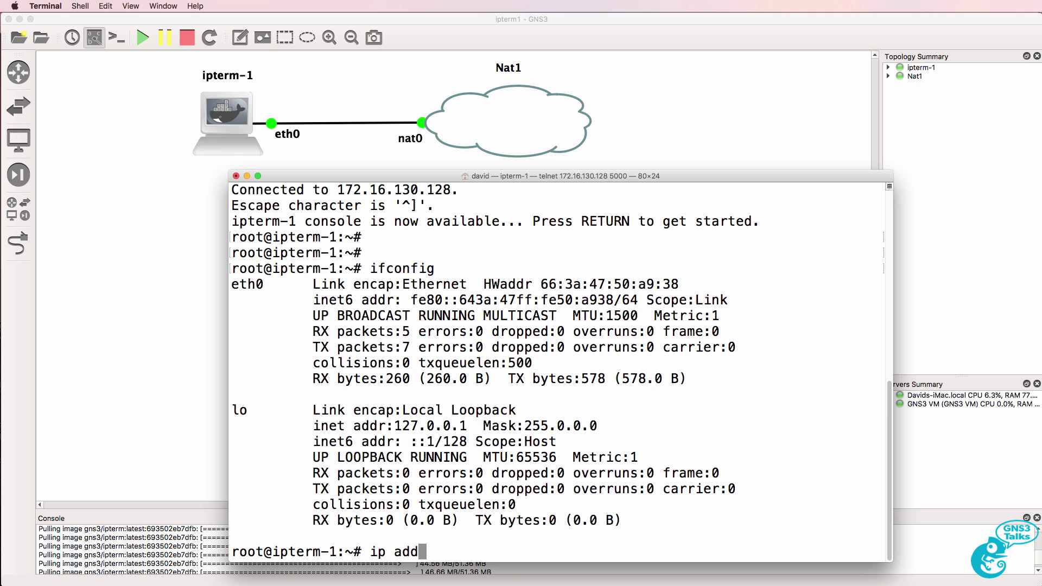
pyautogui.write('r')
pyautogui.press('Return')
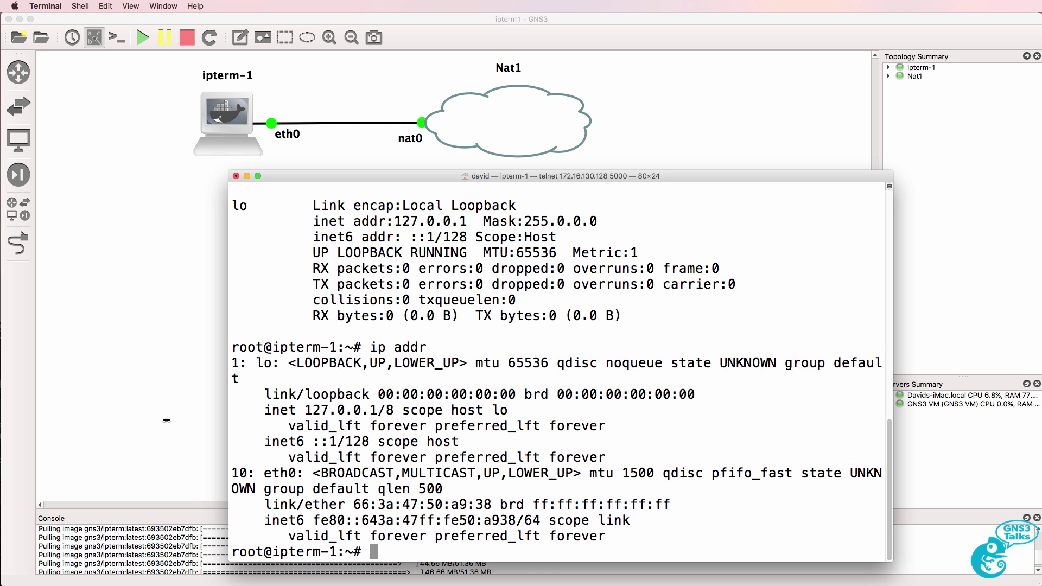
pyautogui.moveTo(233, 363)
pyautogui.mouseDown()
pyautogui.moveTo(280, 363)
pyautogui.moveTo(245, 360)
pyautogui.mouseUp()
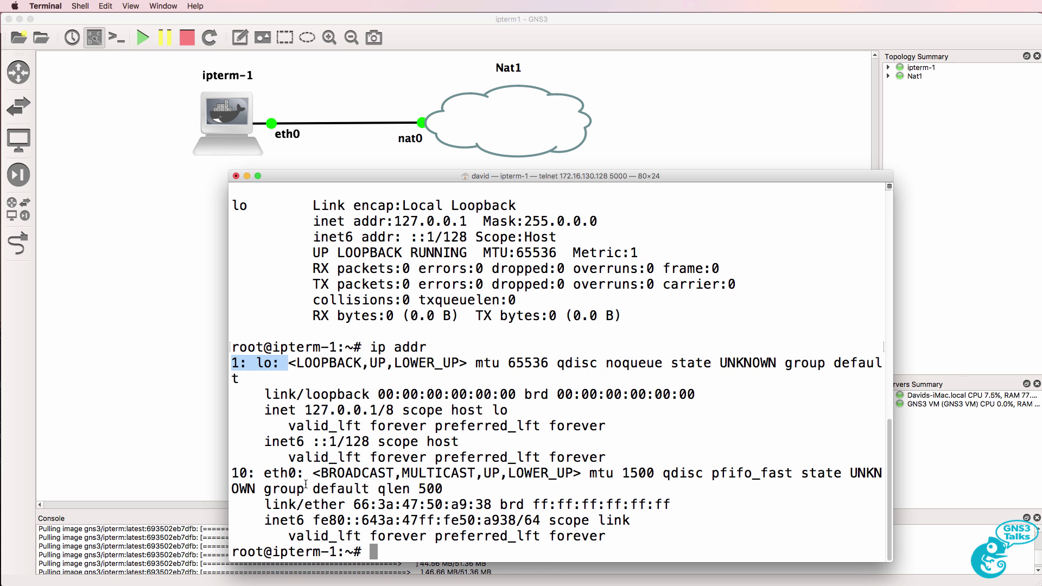
pyautogui.moveTo(304, 474); pyautogui.dragTo(222, 470)
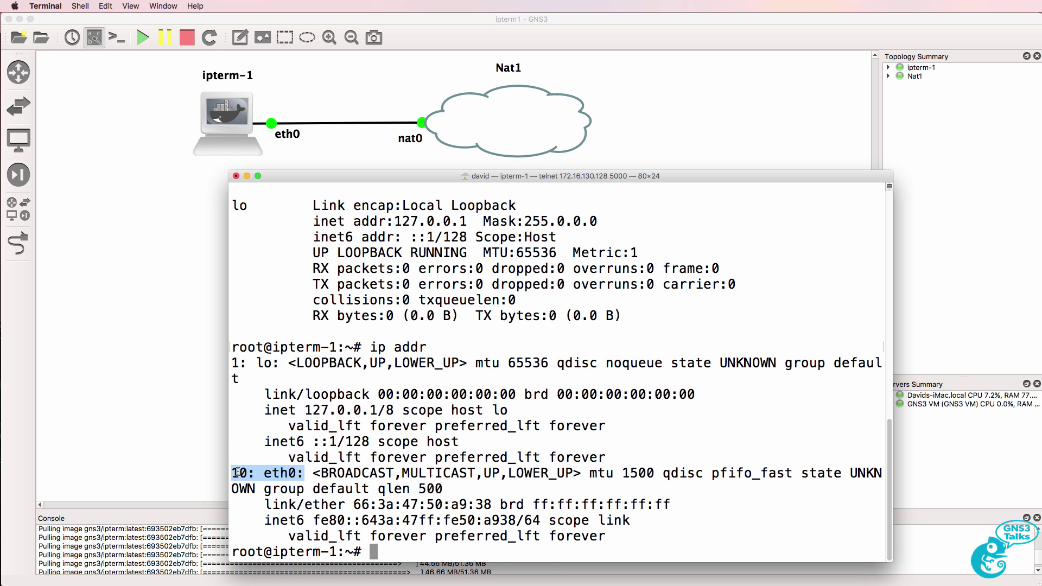
pyautogui.moveTo(236, 472); pyautogui.dragTo(651, 547)
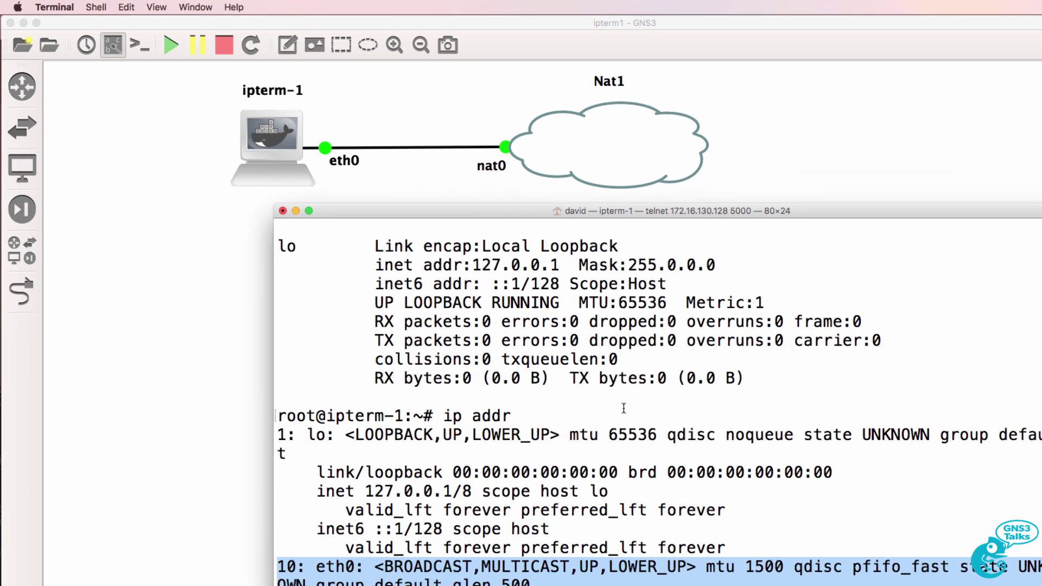
# Step: Close the console, stop all devices, and open ipterm-1's network interfaces configuration
pyautogui.press('cmd+w')
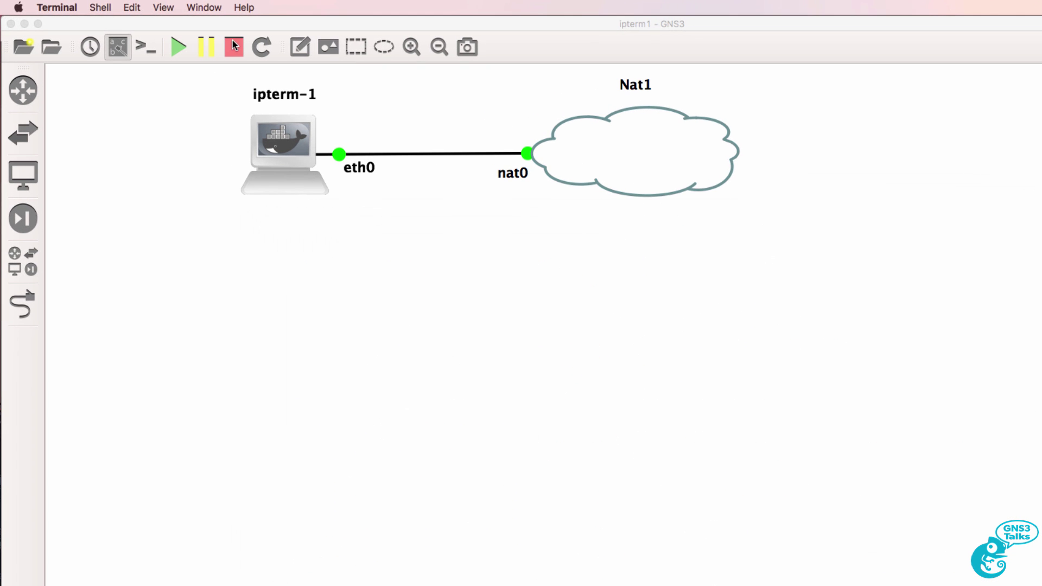
pyautogui.click(186, 35)
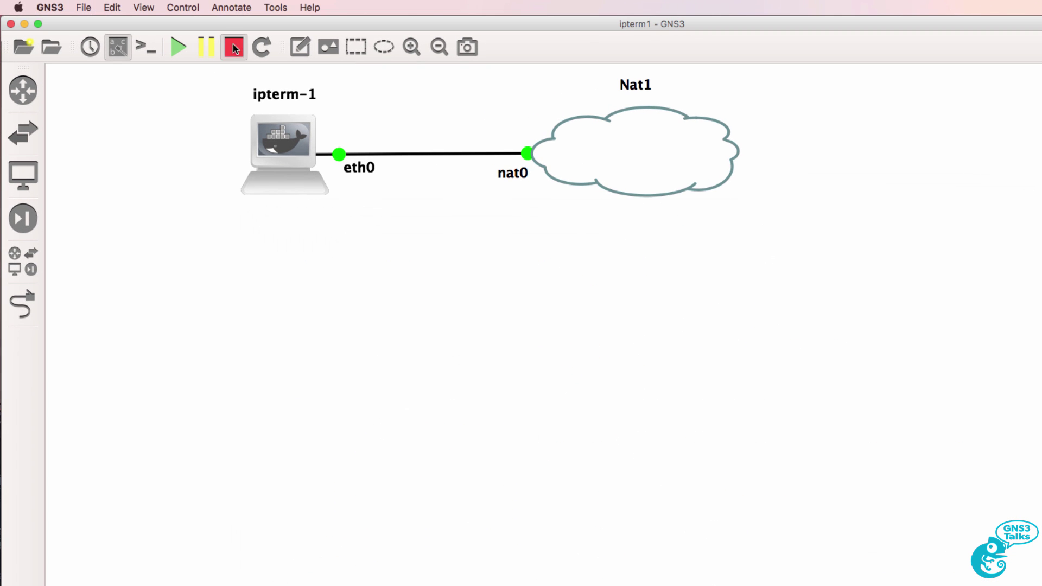
pyautogui.rightClick(278, 141)
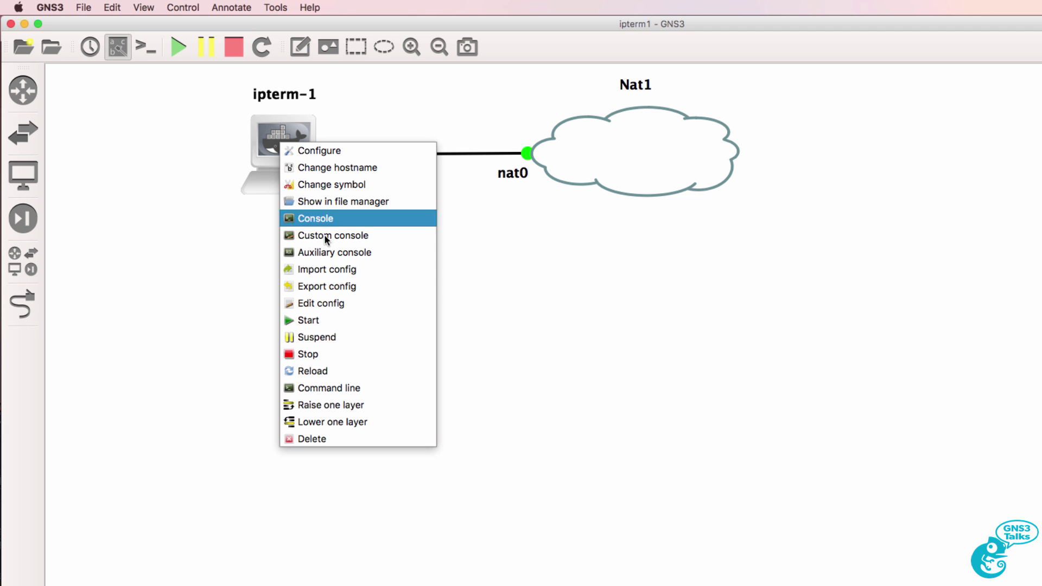
pyautogui.click(349, 302)
pyautogui.moveTo(462, 89); pyautogui.dragTo(476, 139)
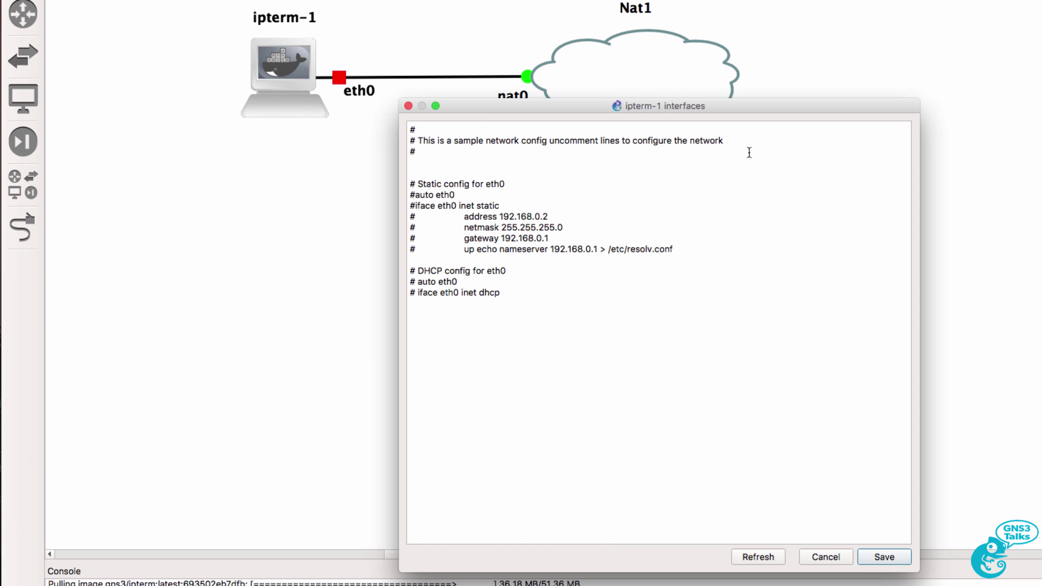
pyautogui.moveTo(749, 150); pyautogui.dragTo(398, 133)
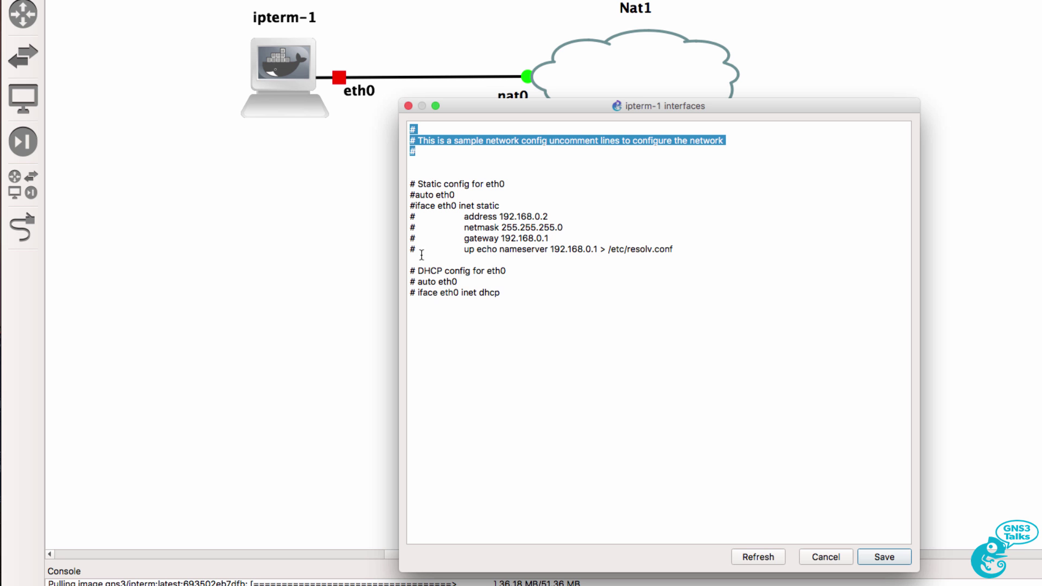
# Step: Uncomment 'auto eth0' and 'iface eth0 inet dhcp' and save the configuration
pyautogui.click(416, 282)
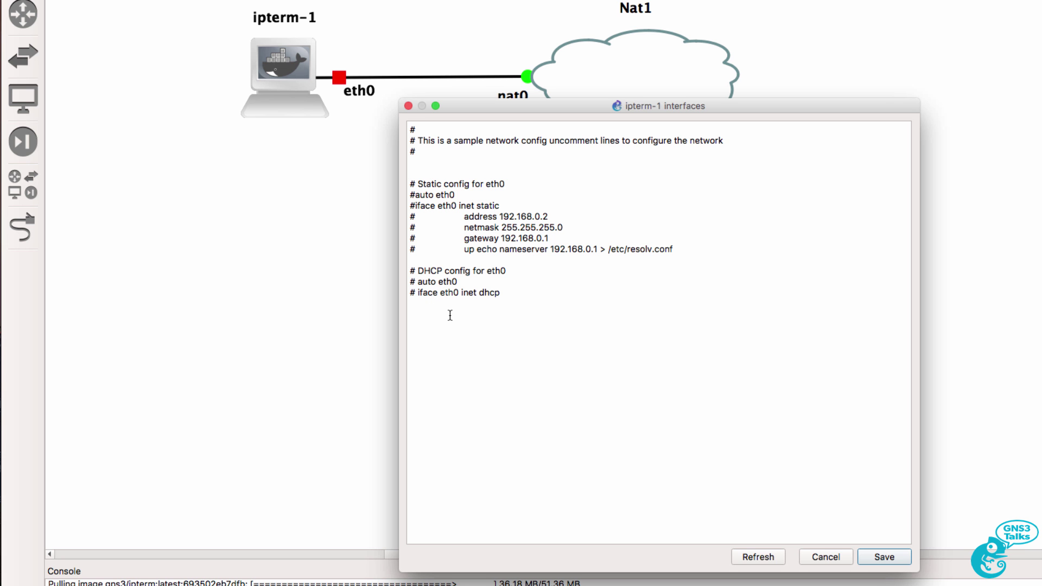
pyautogui.press('BackSpace')
pyautogui.press('Down')
pyautogui.press('Delete')
pyautogui.press('Delete')
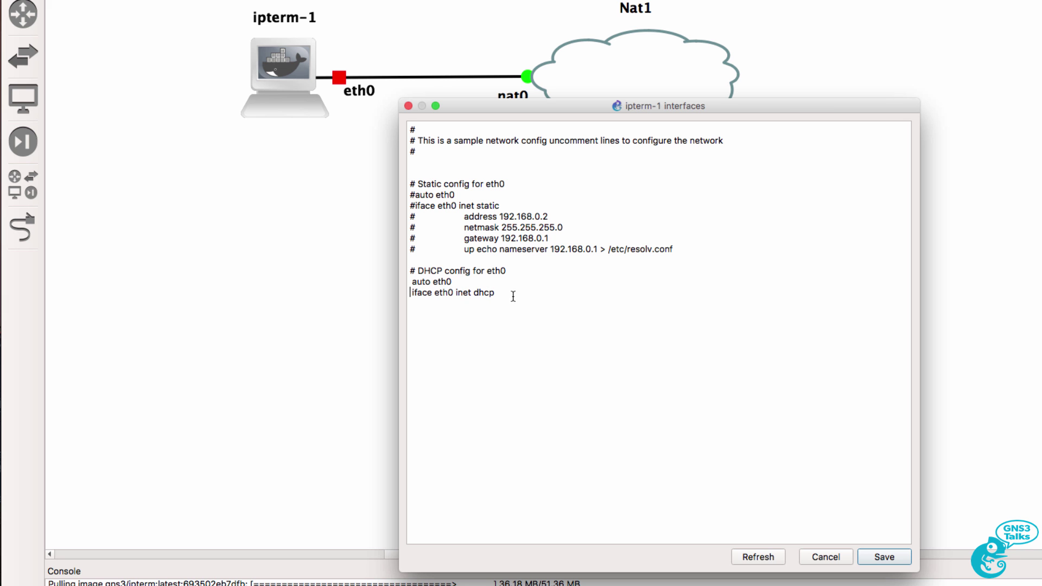
pyautogui.moveTo(495, 293); pyautogui.dragTo(398, 281)
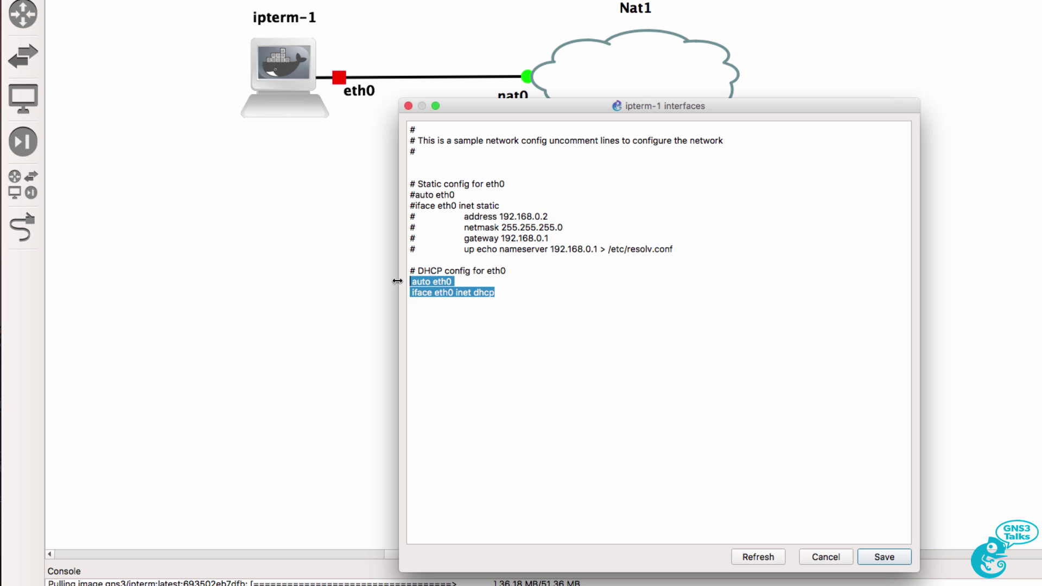
pyautogui.moveTo(410, 194); pyautogui.dragTo(711, 249)
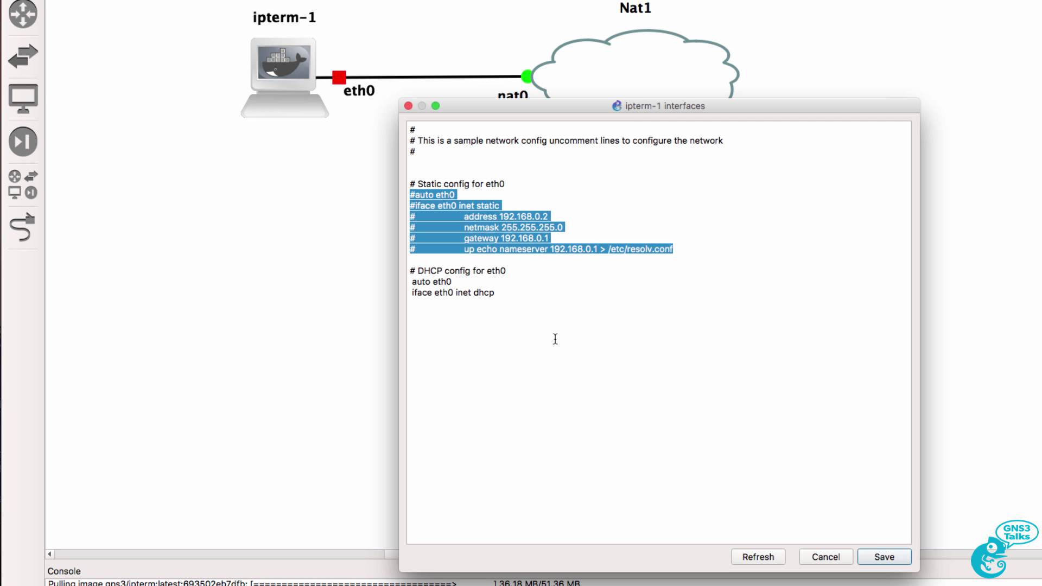
pyautogui.moveTo(510, 292); pyautogui.dragTo(395, 287)
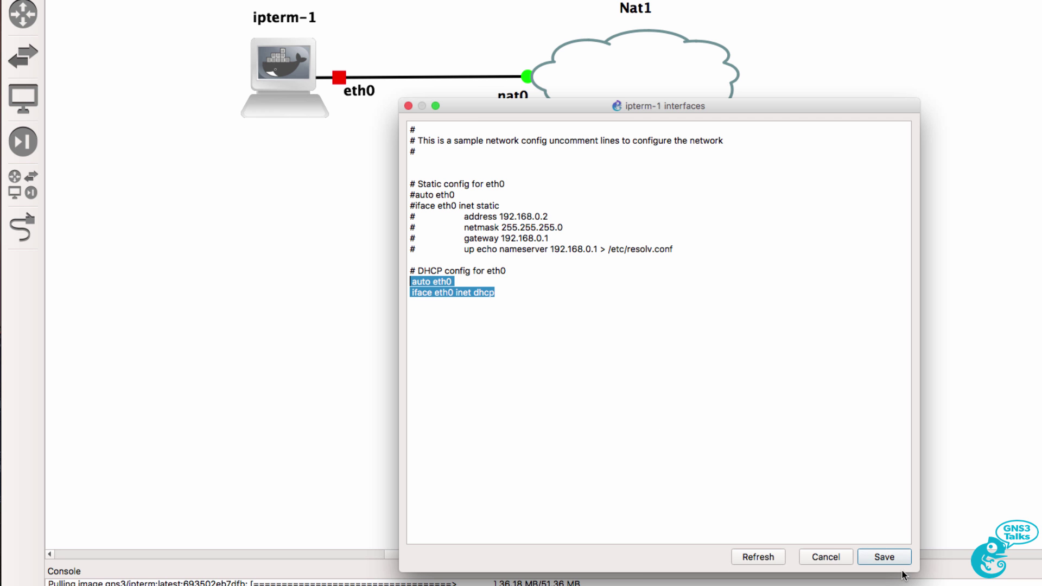
pyautogui.click(885, 559)
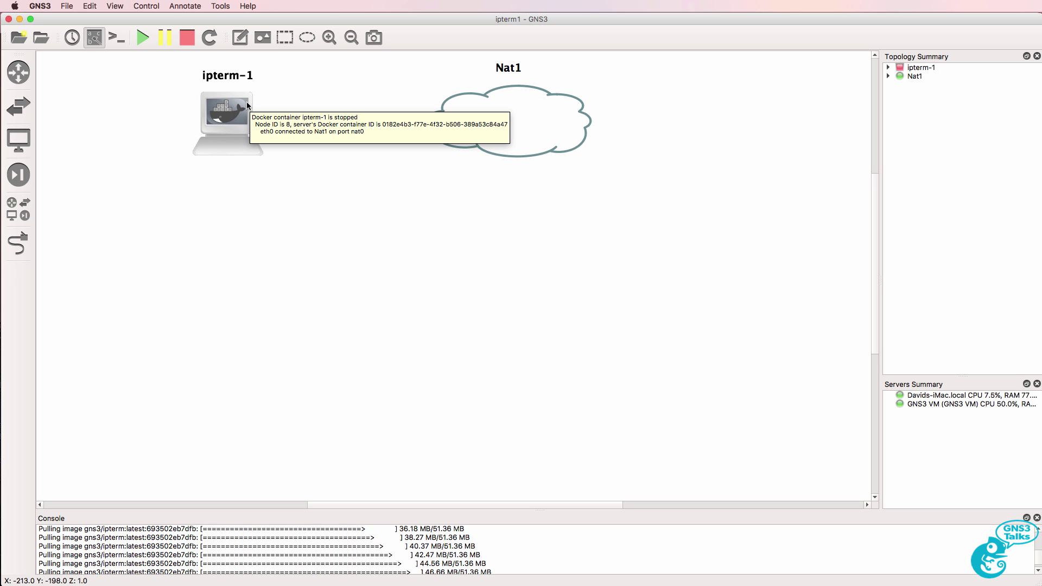
# Step: Start ipterm-1 and open its console, where DHCP leases 192.168.122.144
pyautogui.rightClick(232, 113)
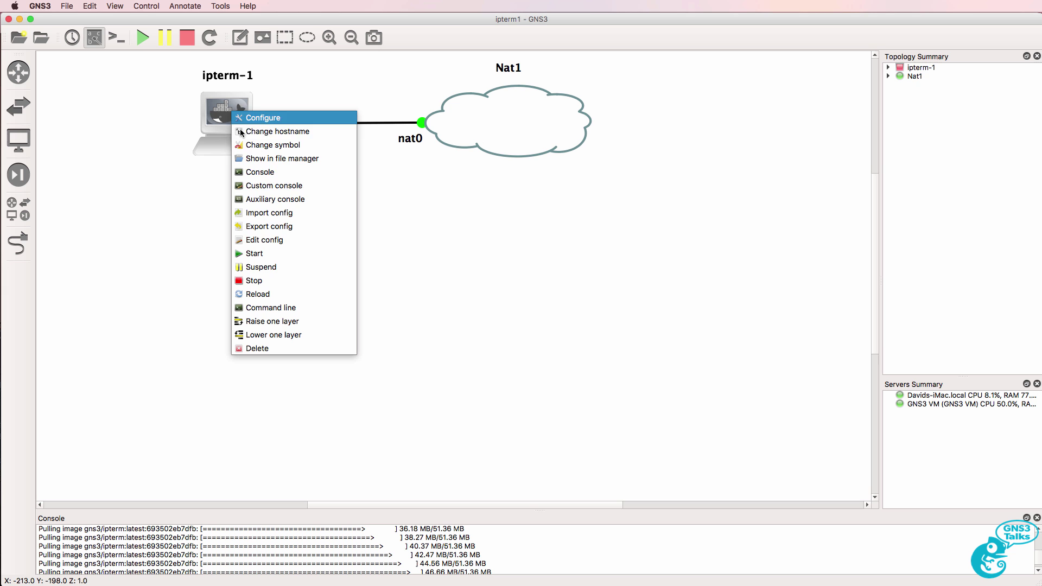
pyautogui.click(268, 258)
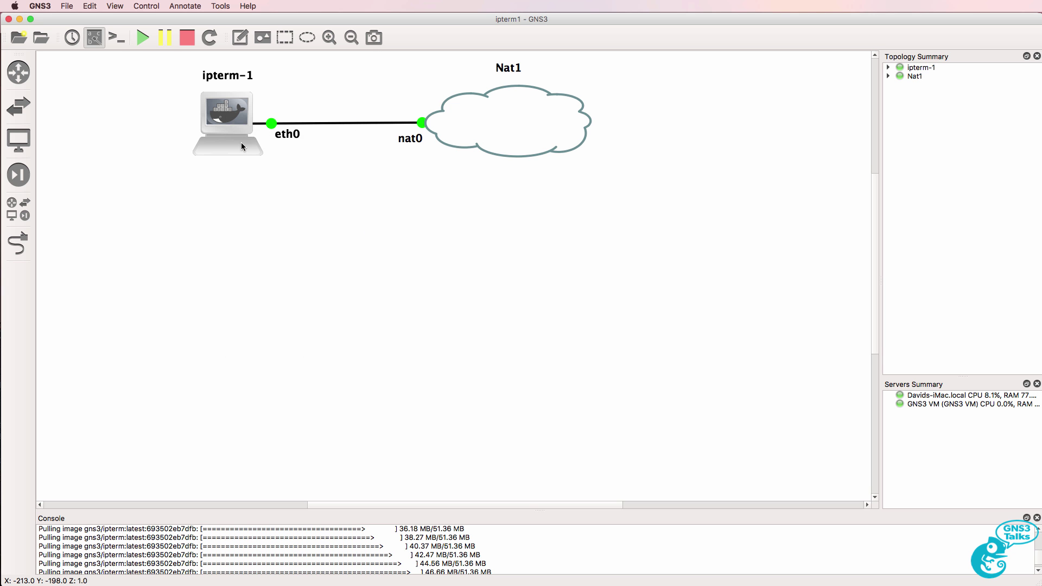
pyautogui.rightClick(234, 122)
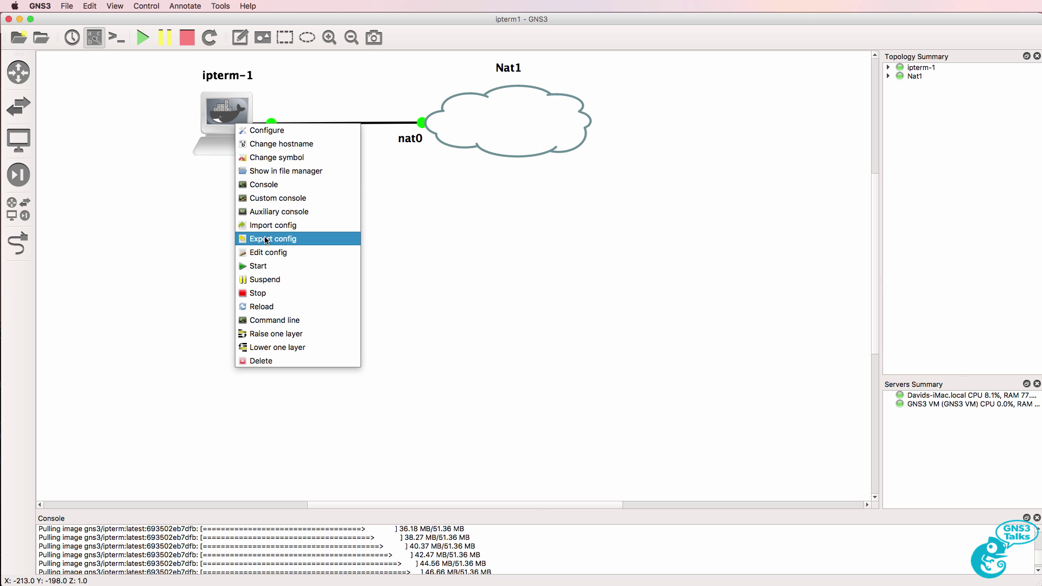
pyautogui.click(280, 184)
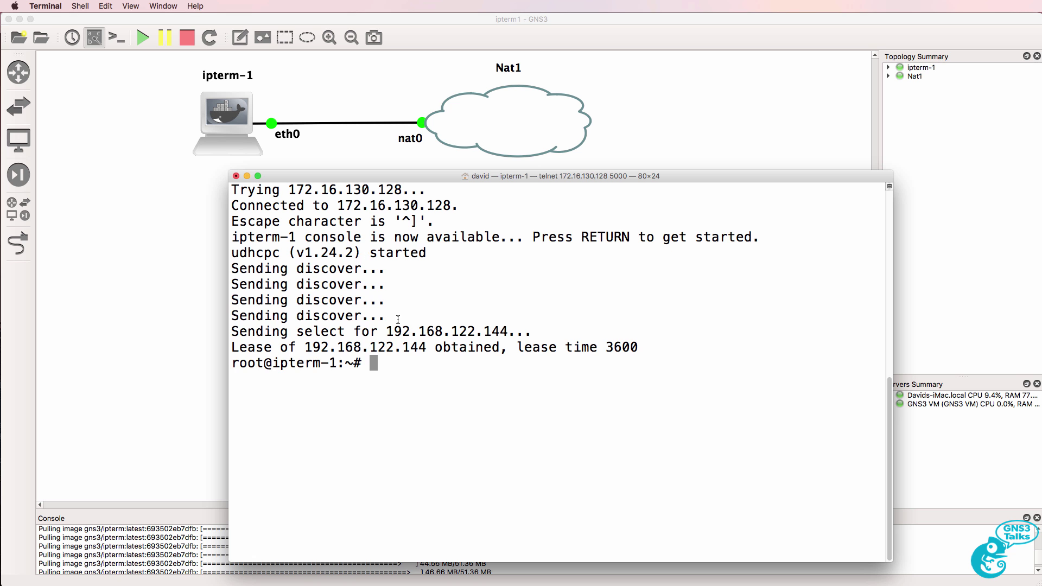
pyautogui.moveTo(396, 318); pyautogui.dragTo(226, 268)
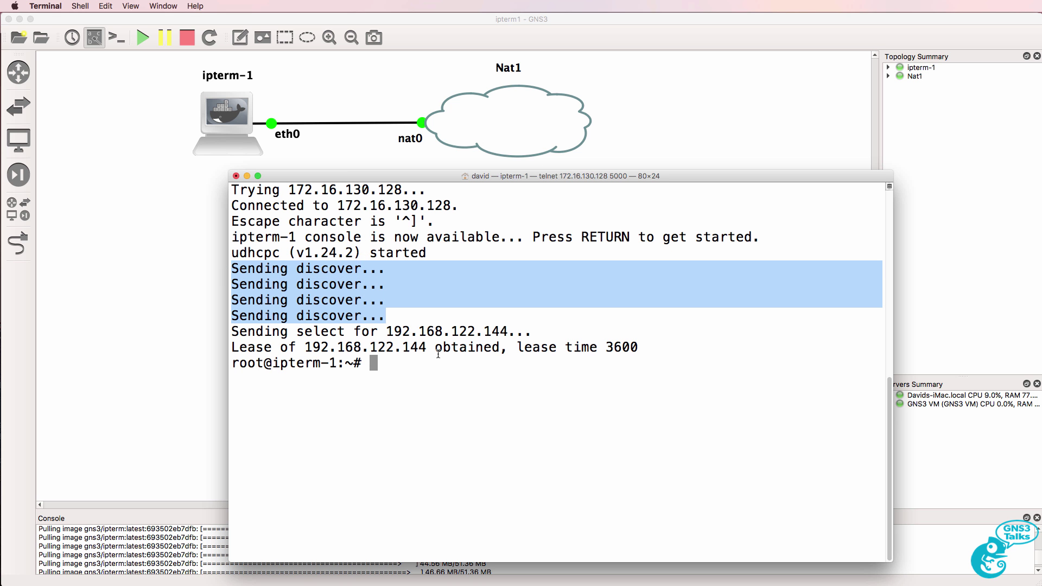
pyautogui.moveTo(509, 348); pyautogui.dragTo(231, 353)
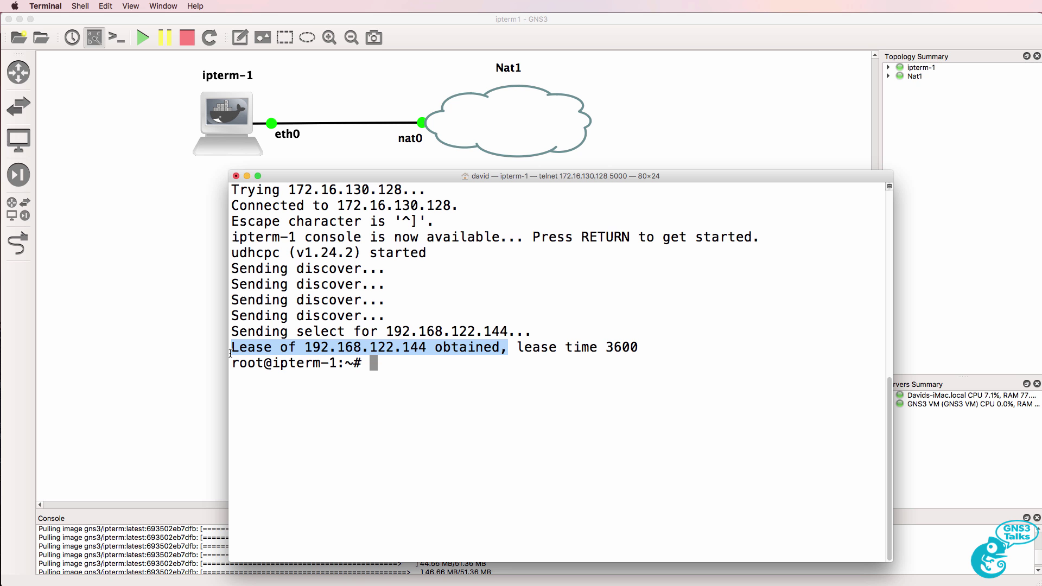
pyautogui.click(230, 353)
# Step: Run ifconfig and ip addr to confirm eth0 holds 192.168.122.144/24
pyautogui.write('ifconfig')
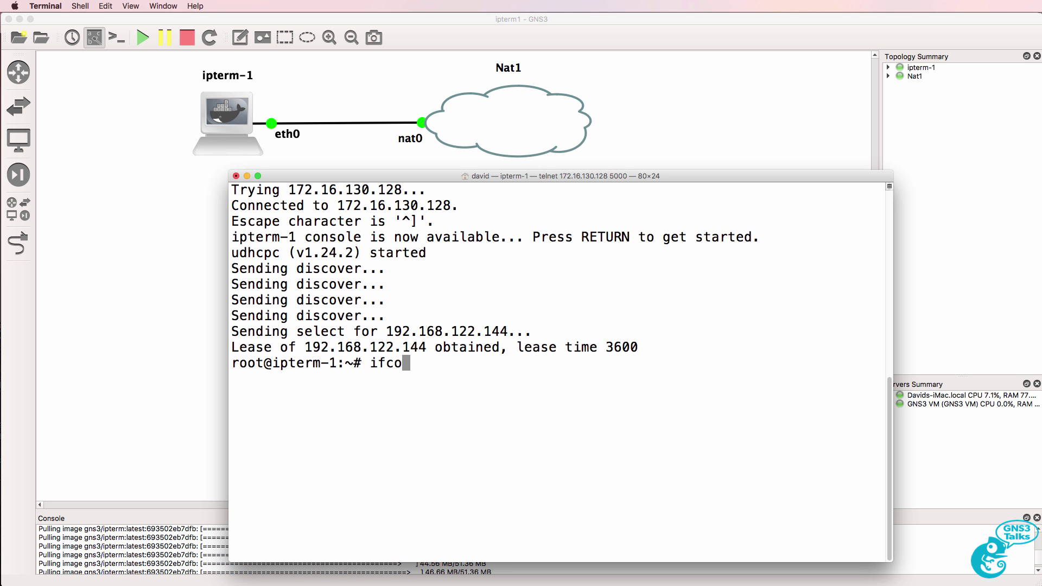
pyautogui.press('Return')
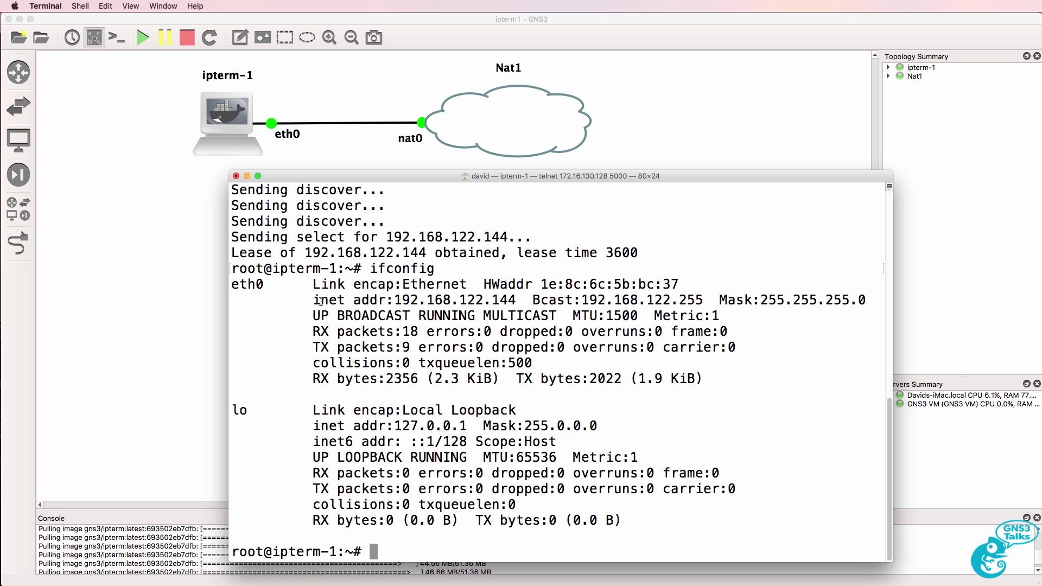
pyautogui.moveTo(304, 302); pyautogui.dragTo(533, 301)
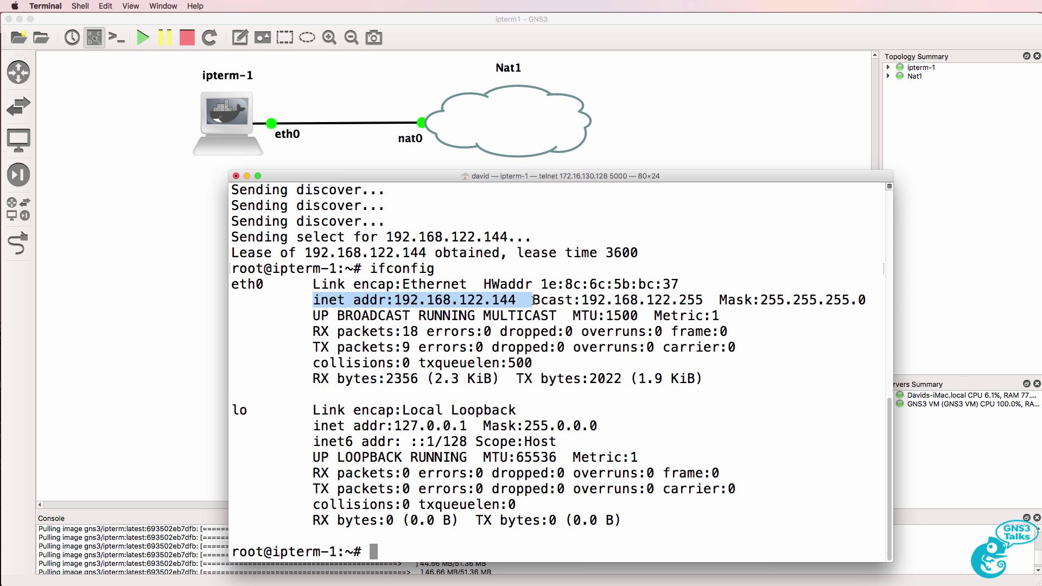
pyautogui.write('ip addr')
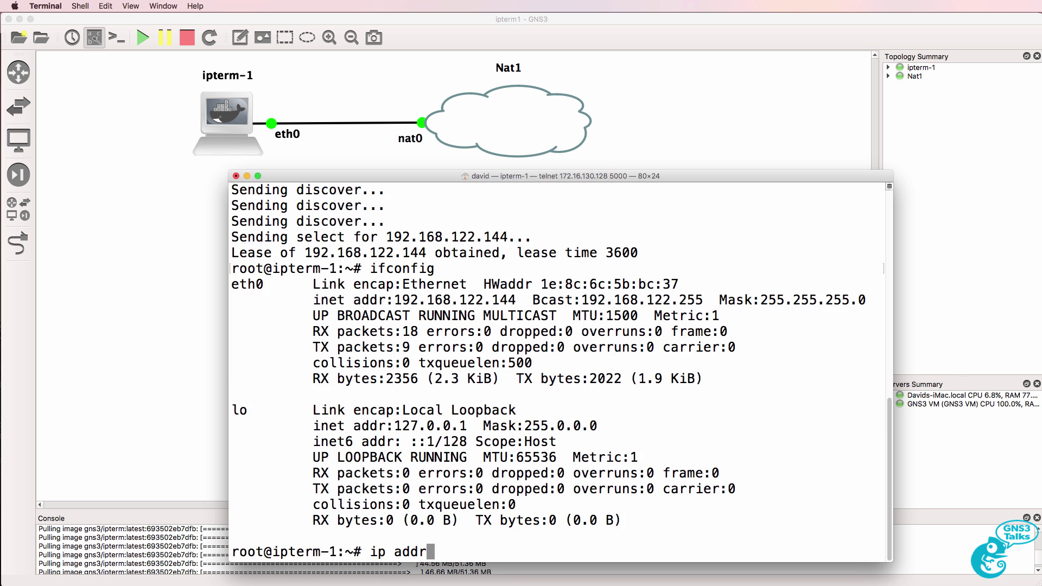
pyautogui.press('Return')
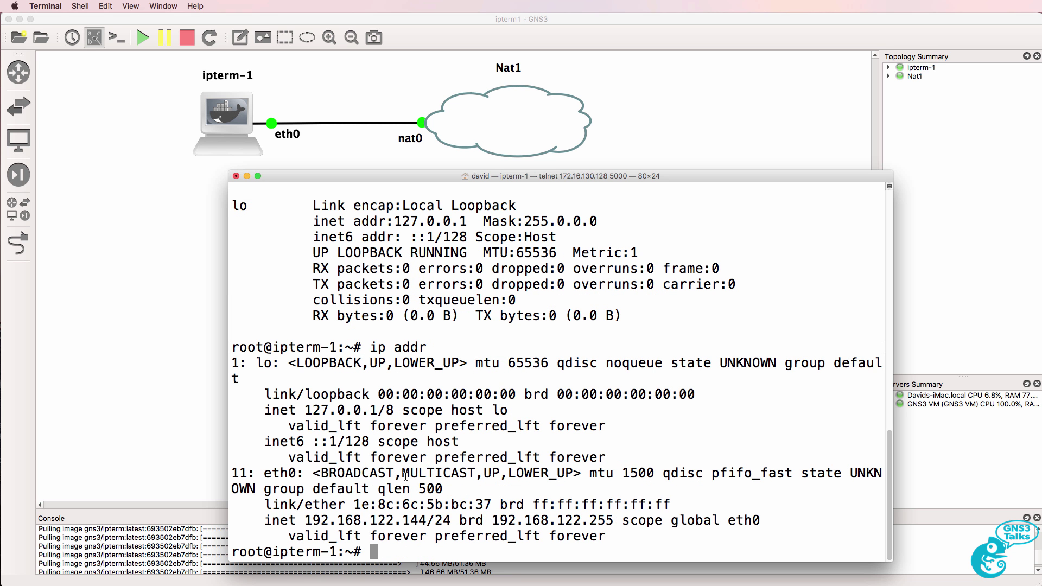
pyautogui.moveTo(266, 521); pyautogui.dragTo(457, 523)
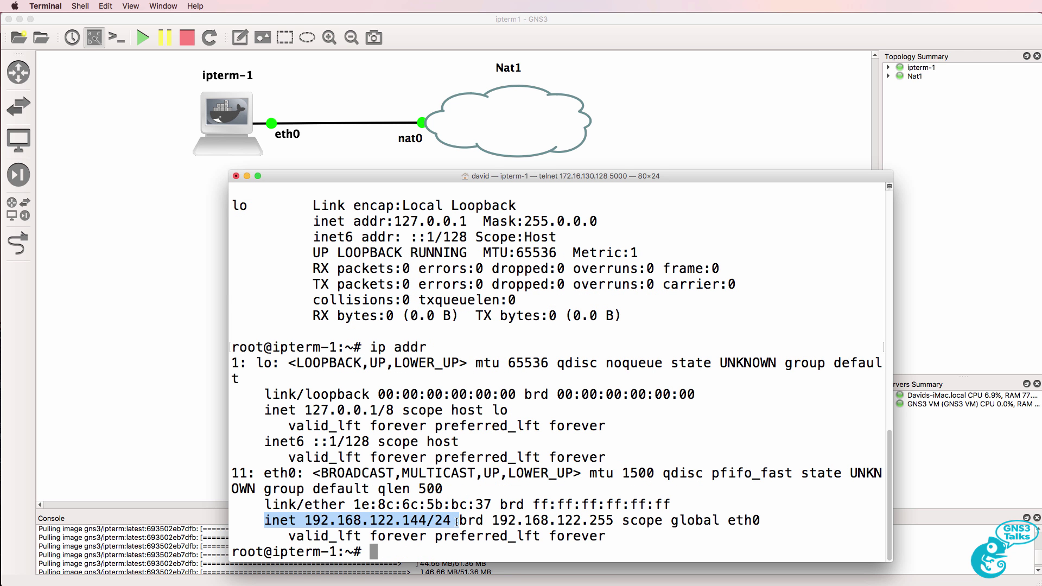
# Step: Ping google.com and stop it with Ctrl+C, showing 0% packet loss
pyautogui.write('ping googl.')
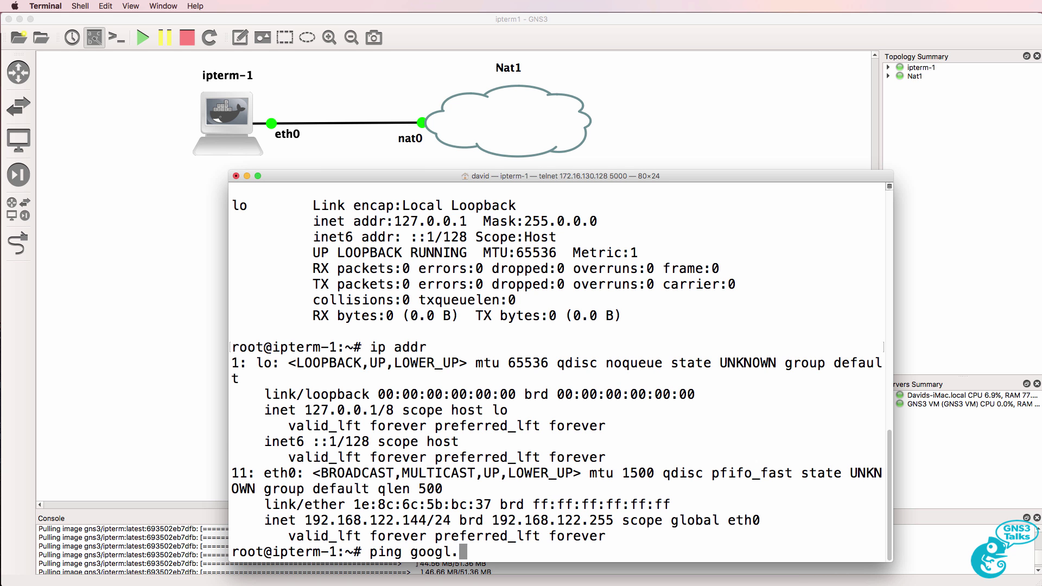
pyautogui.press('BackSpace')
pyautogui.write('e.com')
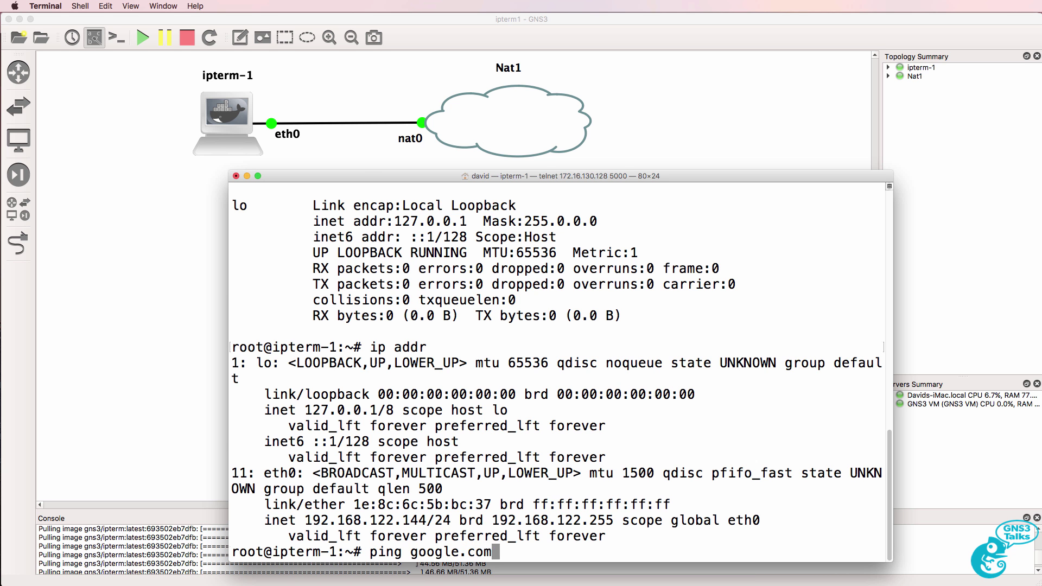
pyautogui.press('Return')
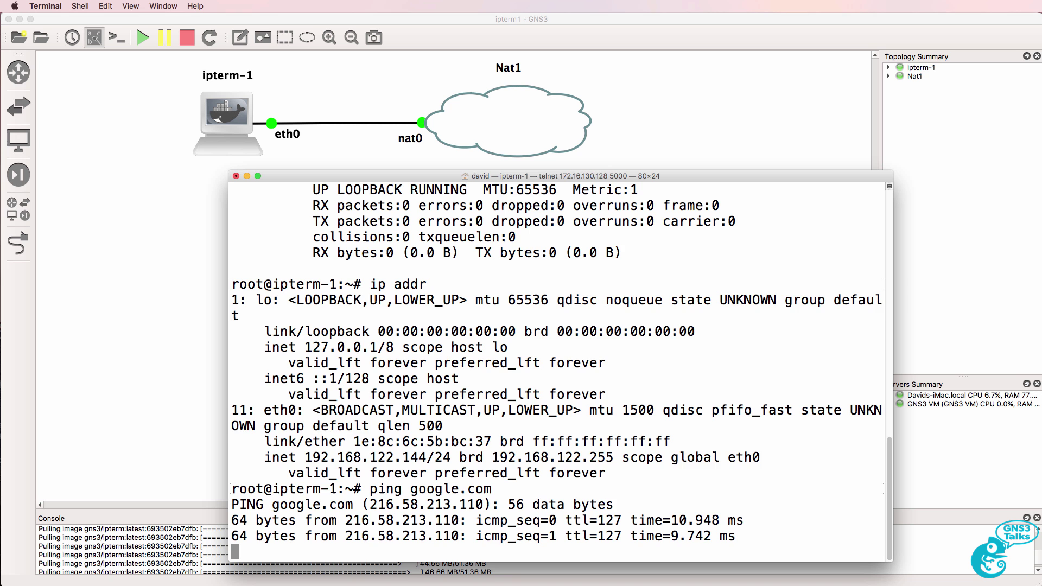
pyautogui.hotkey('ctrl', 'c')
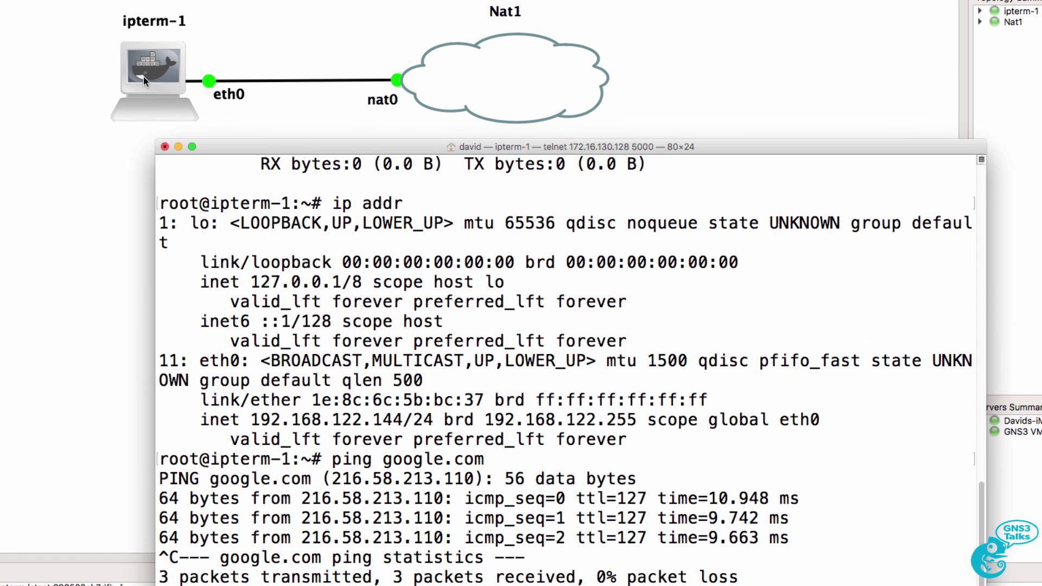
# Step: Review ipterm-1's network configuration to confirm the DHCP lines, closing it unchanged
pyautogui.rightClick(143, 77)
pyautogui.click(185, 237)
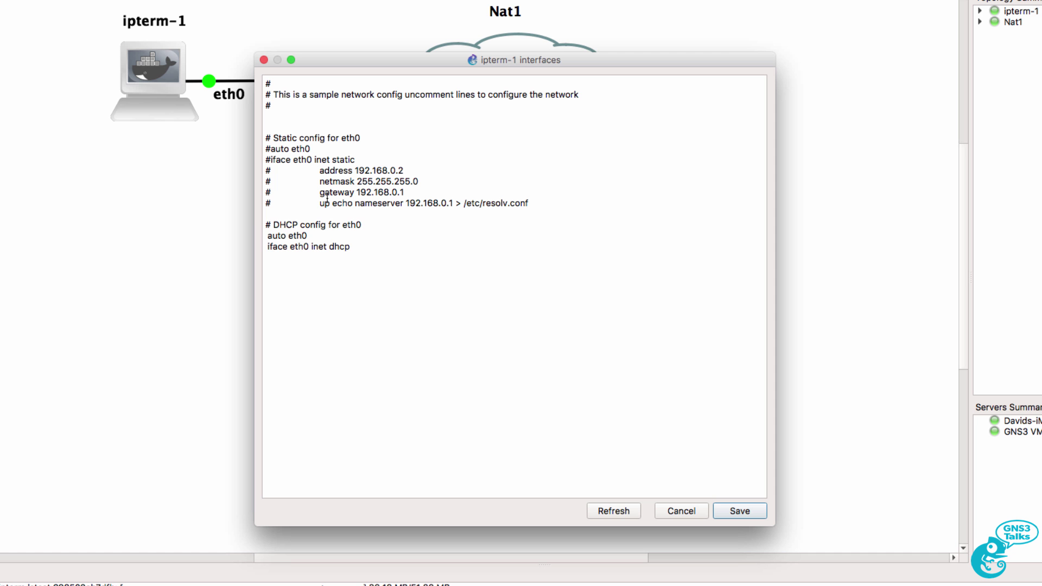
pyautogui.moveTo(377, 249); pyautogui.dragTo(255, 223)
pyautogui.click(686, 510)
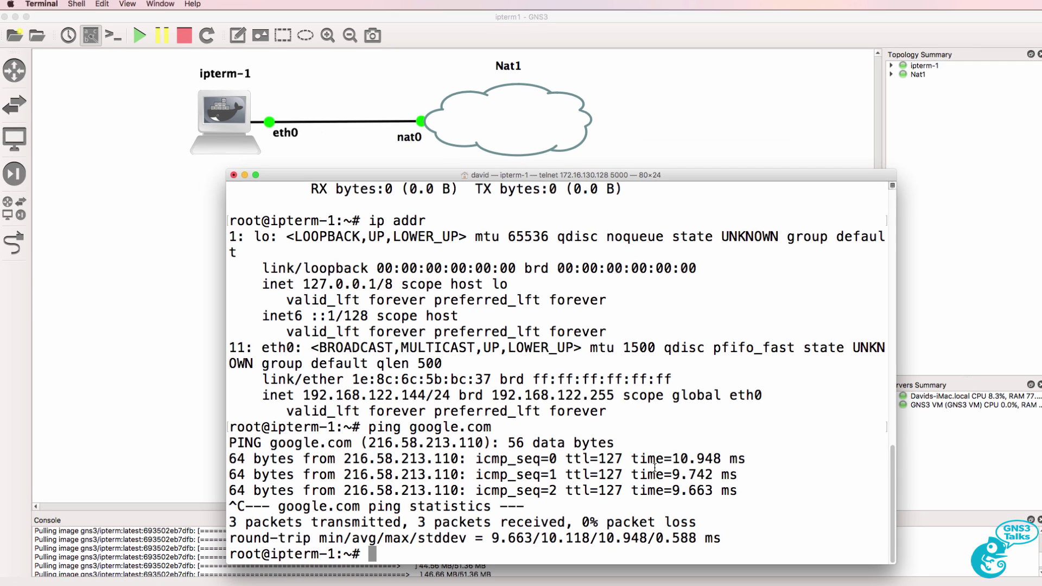
# Step: Stop all devices, start ipterm-1 again, and switch to a fresh console on it
pyautogui.click(189, 45)
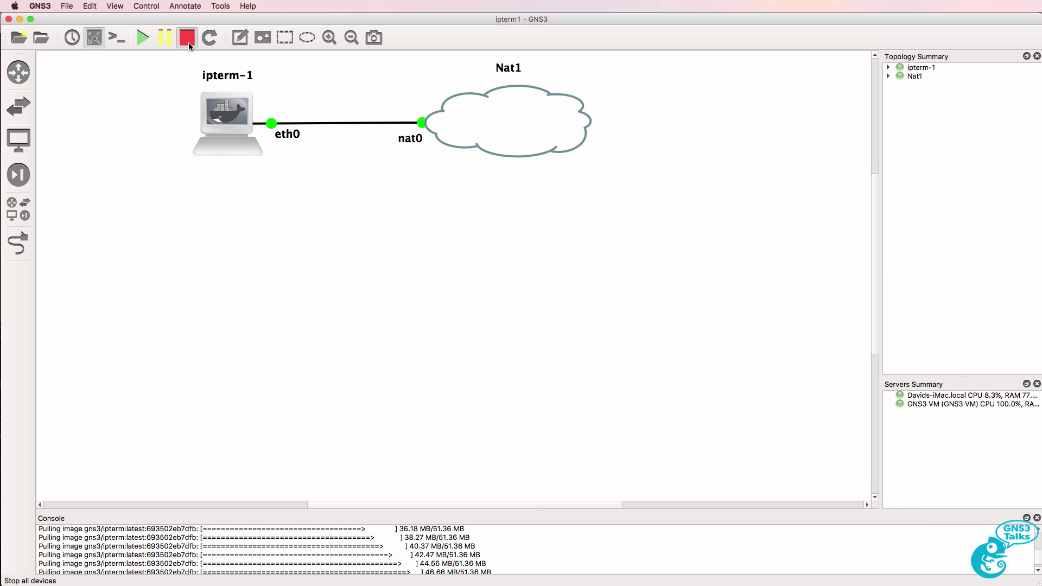
pyautogui.click(188, 42)
pyautogui.rightClick(217, 115)
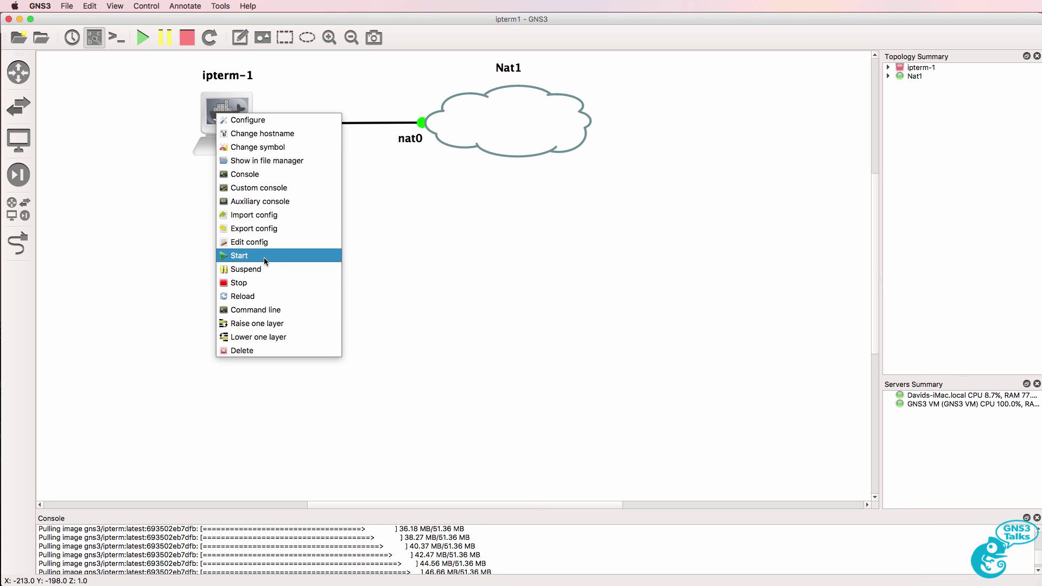
pyautogui.click(264, 260)
pyautogui.rightClick(219, 116)
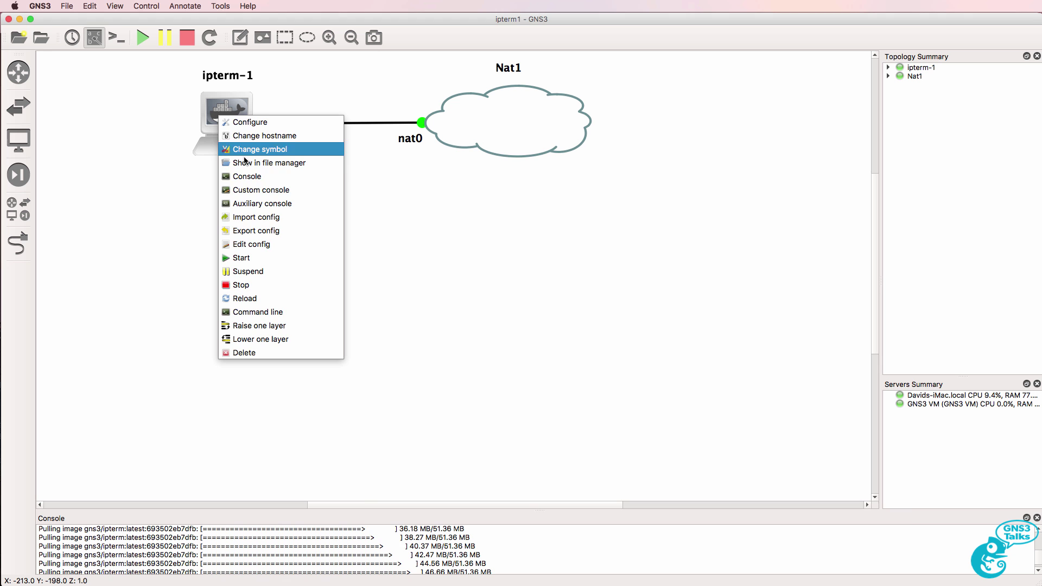
pyautogui.click(247, 176)
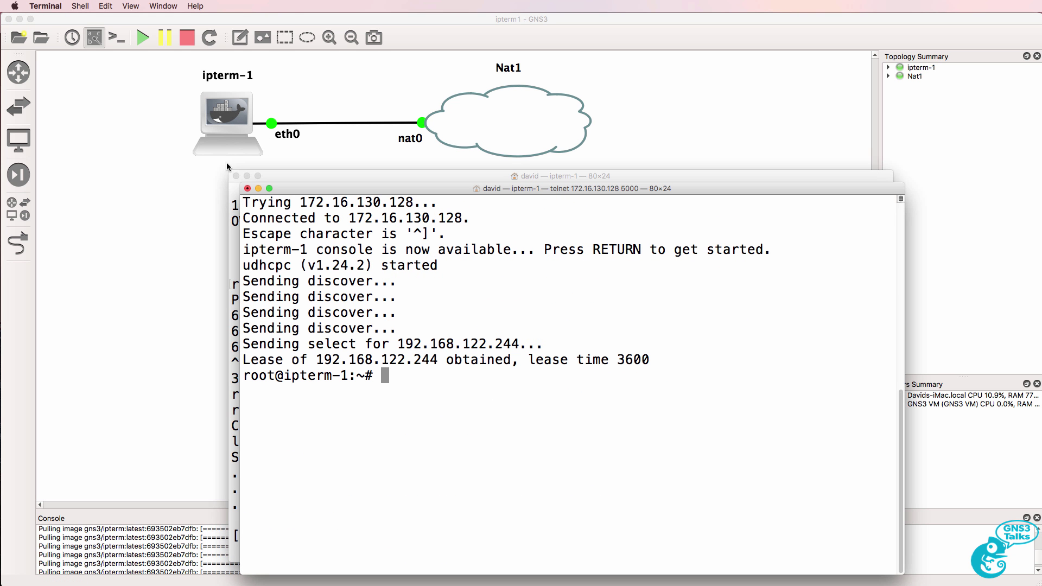
pyautogui.click(237, 176)
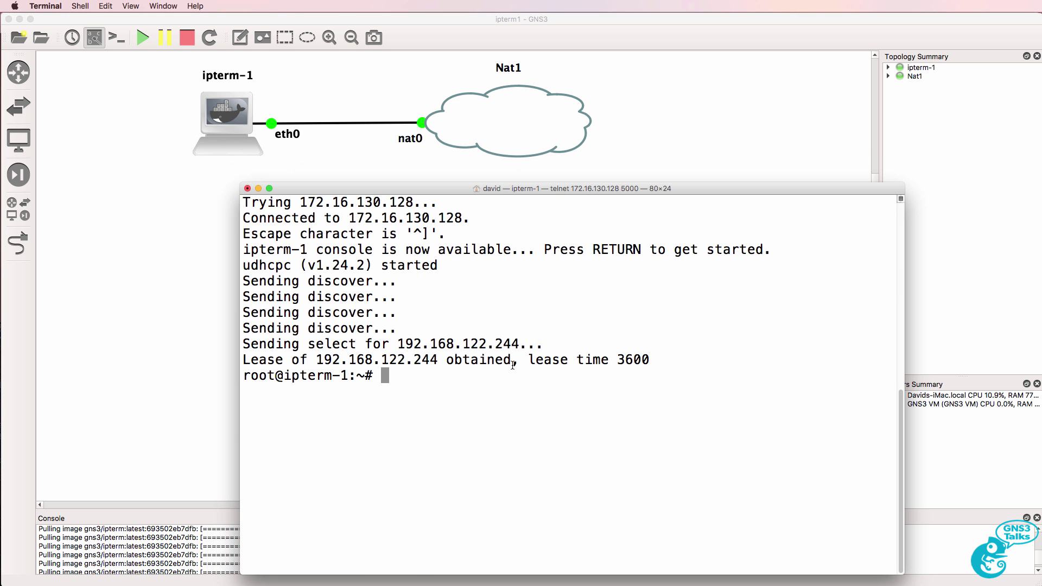
# Step: Run ip addr to confirm eth0 leased 192.168.122.244/24
pyautogui.moveTo(513, 365); pyautogui.dragTo(242, 361)
pyautogui.write('ip addre')
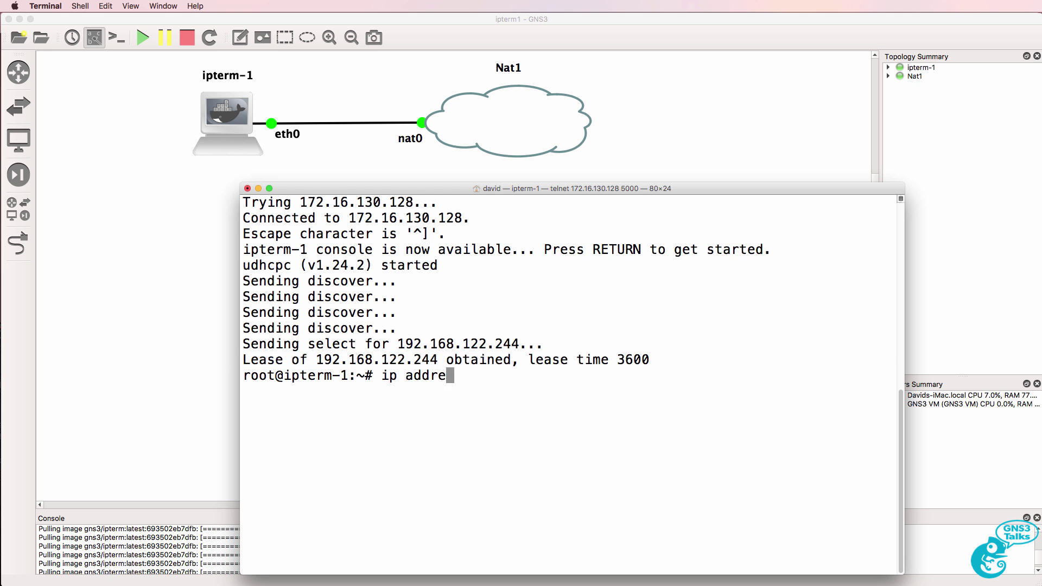
pyautogui.press('Return')
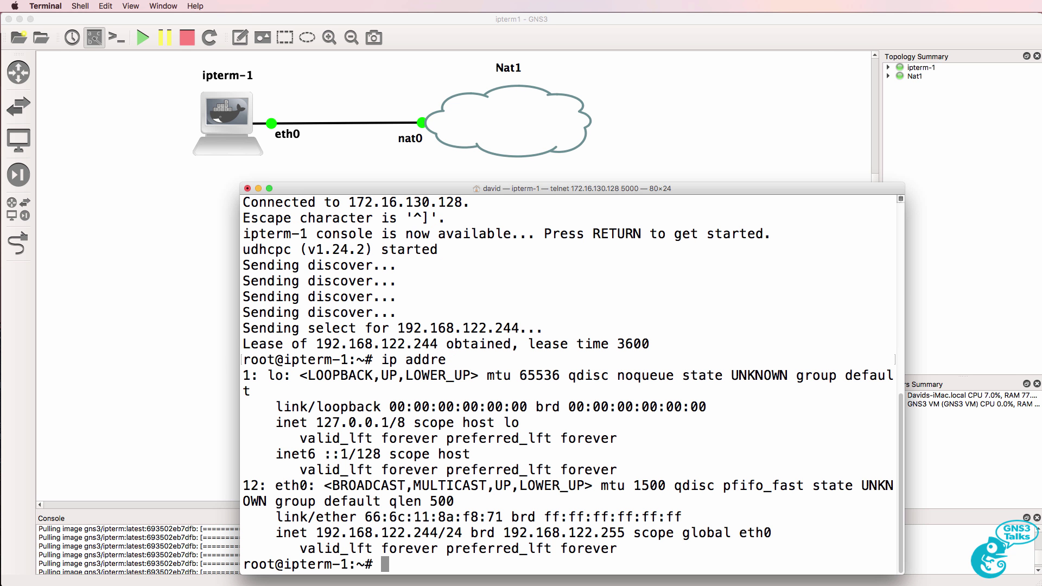
pyautogui.moveTo(275, 533); pyautogui.dragTo(500, 536)
# Step: Ping cisco.com and stop it to see 3 of 3 packets, 0% loss
pyautogui.write('ping cisco.com')
pyautogui.press('Return')
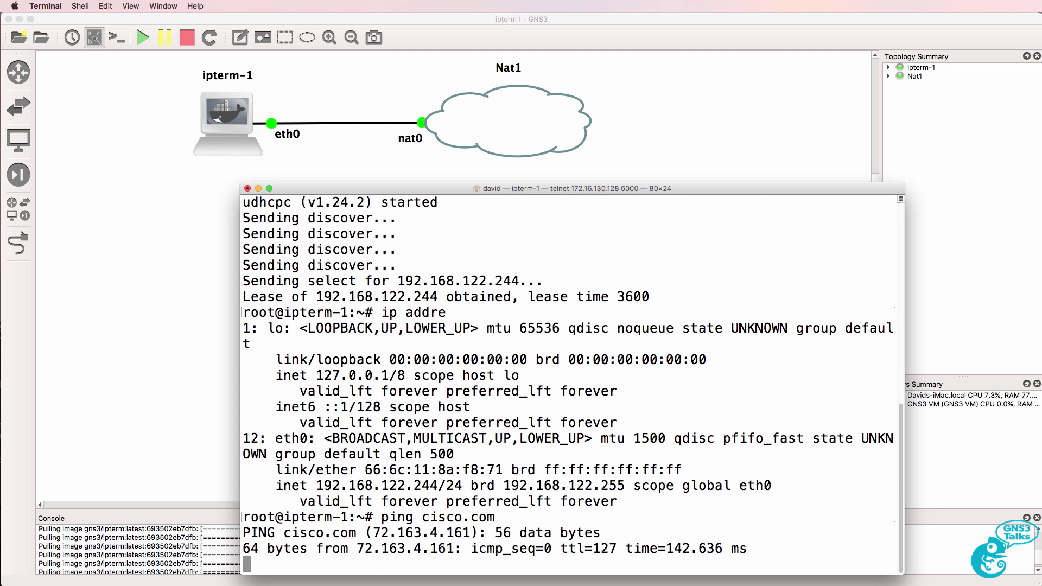
pyautogui.hotkey('ctrl', 'c')
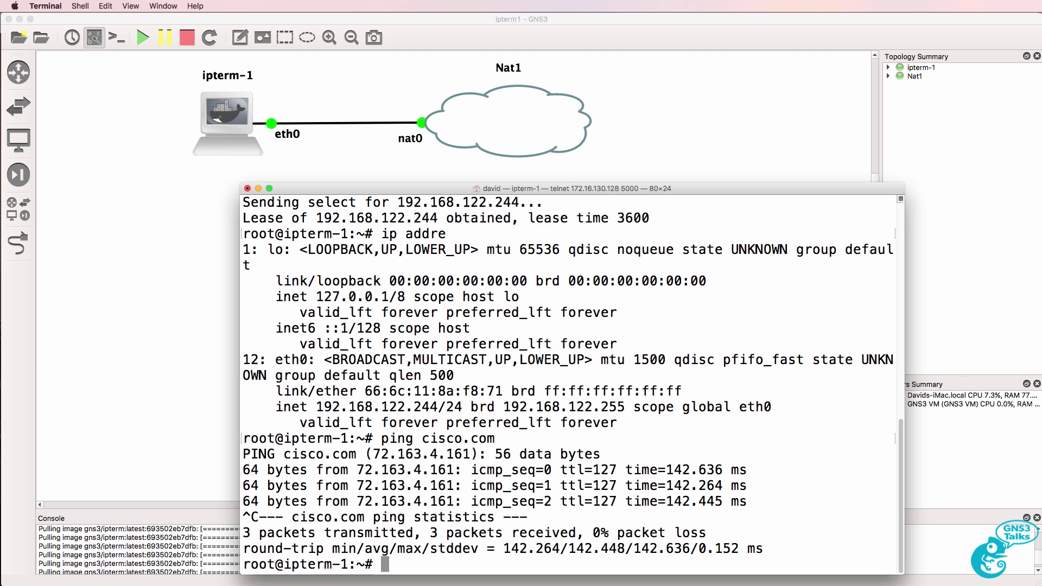